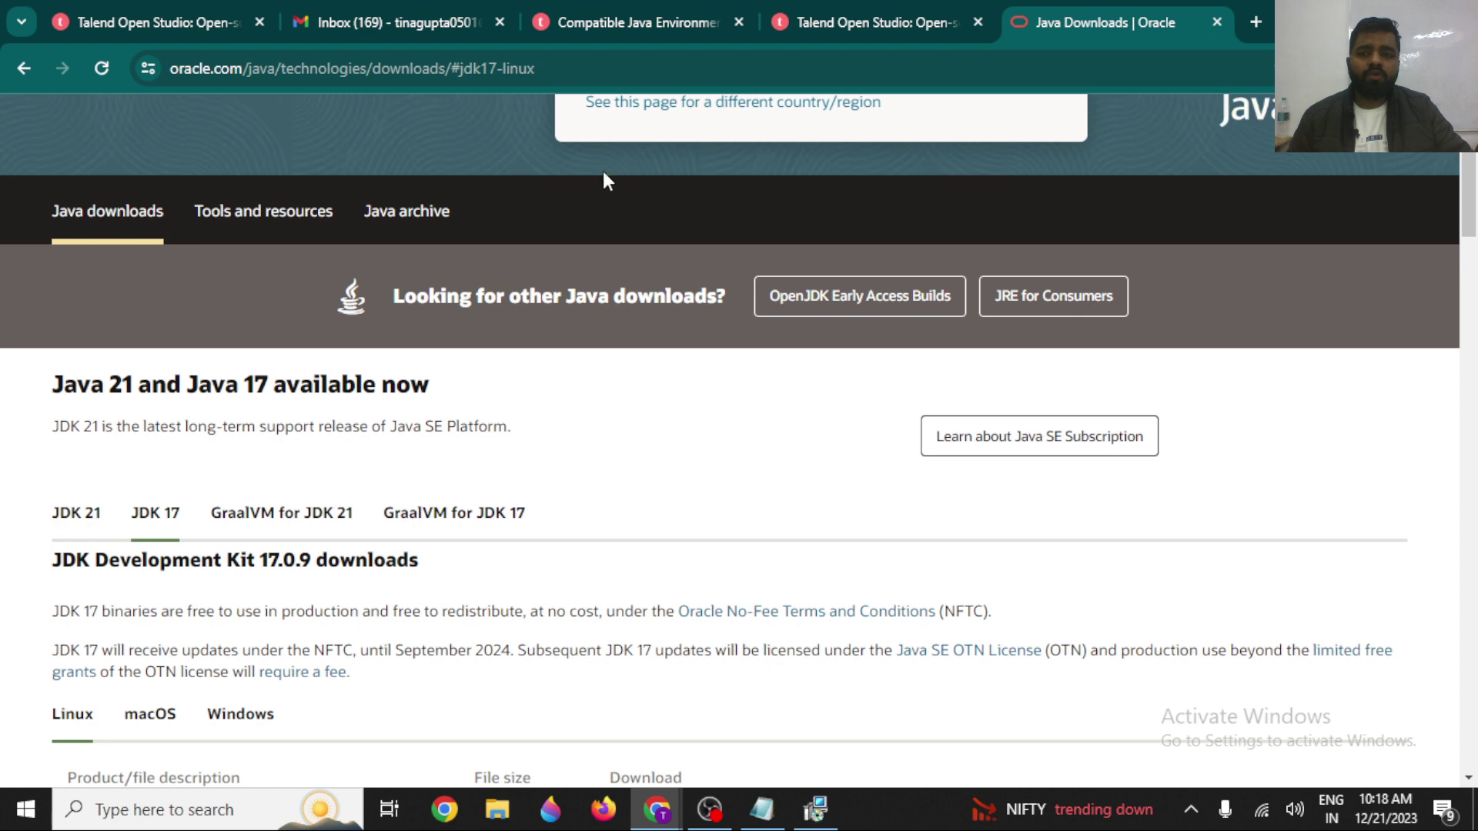
Search Google for 'java jdk' in a new Chrome tab.
{"action": "left_click", "coordinate": [1262, 17]}
{"action": "type", "text": "jav"}
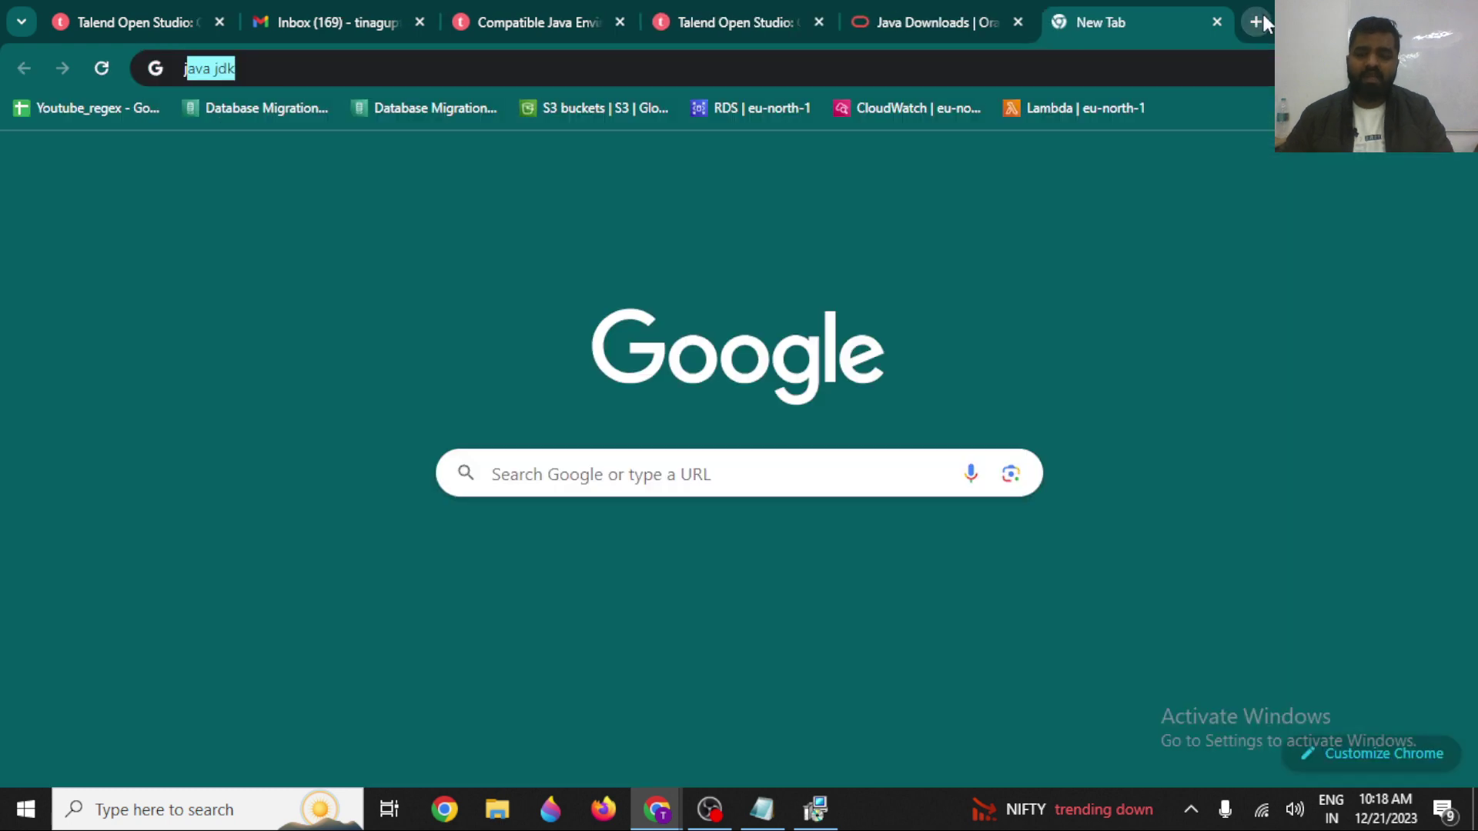
{"action": "type", "text": "a"}
{"action": "key", "text": "Return"}
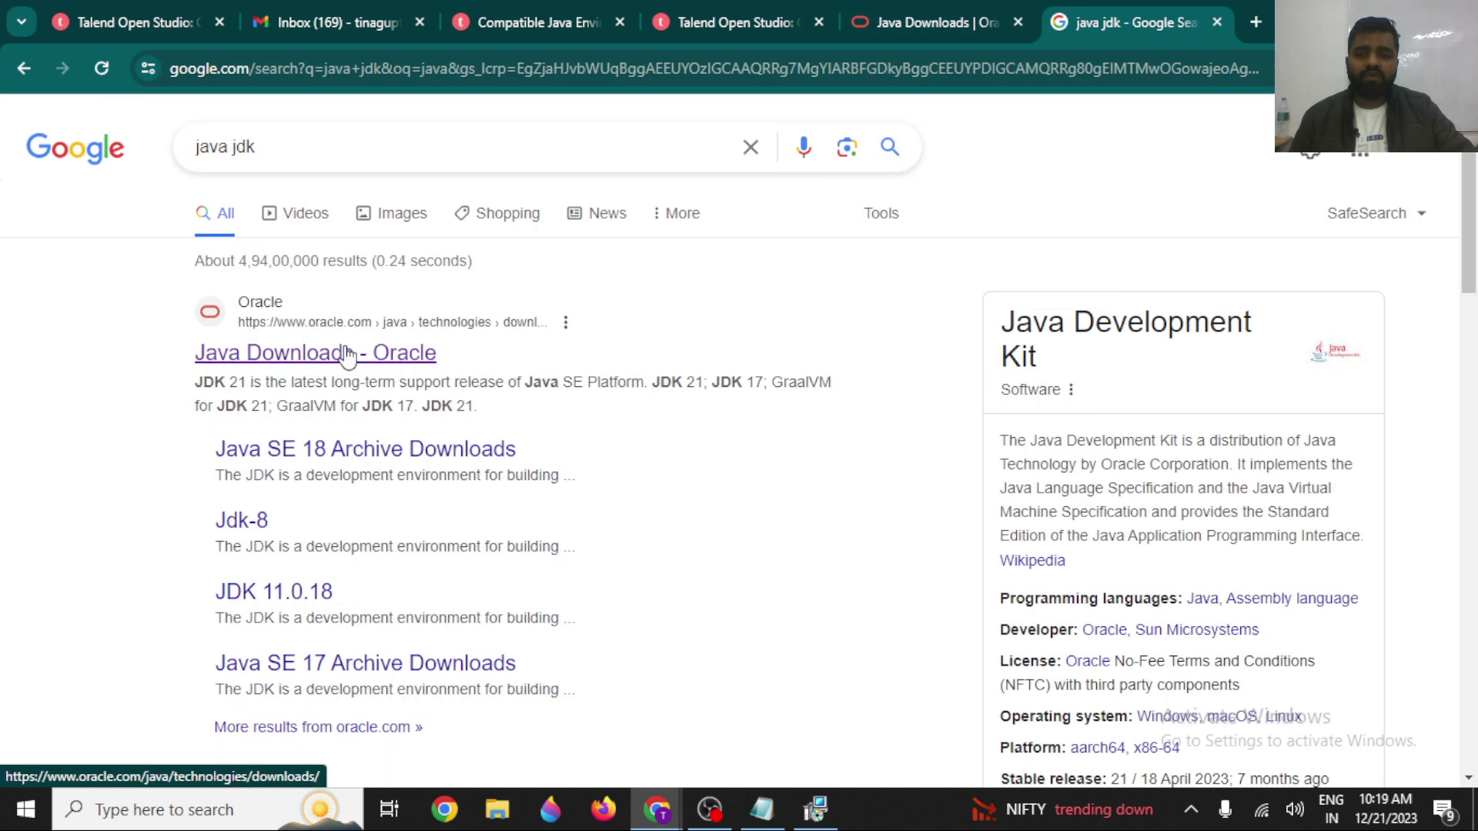
Open Oracle's Java Downloads page from the search results.
{"action": "left_click", "coordinate": [349, 364]}
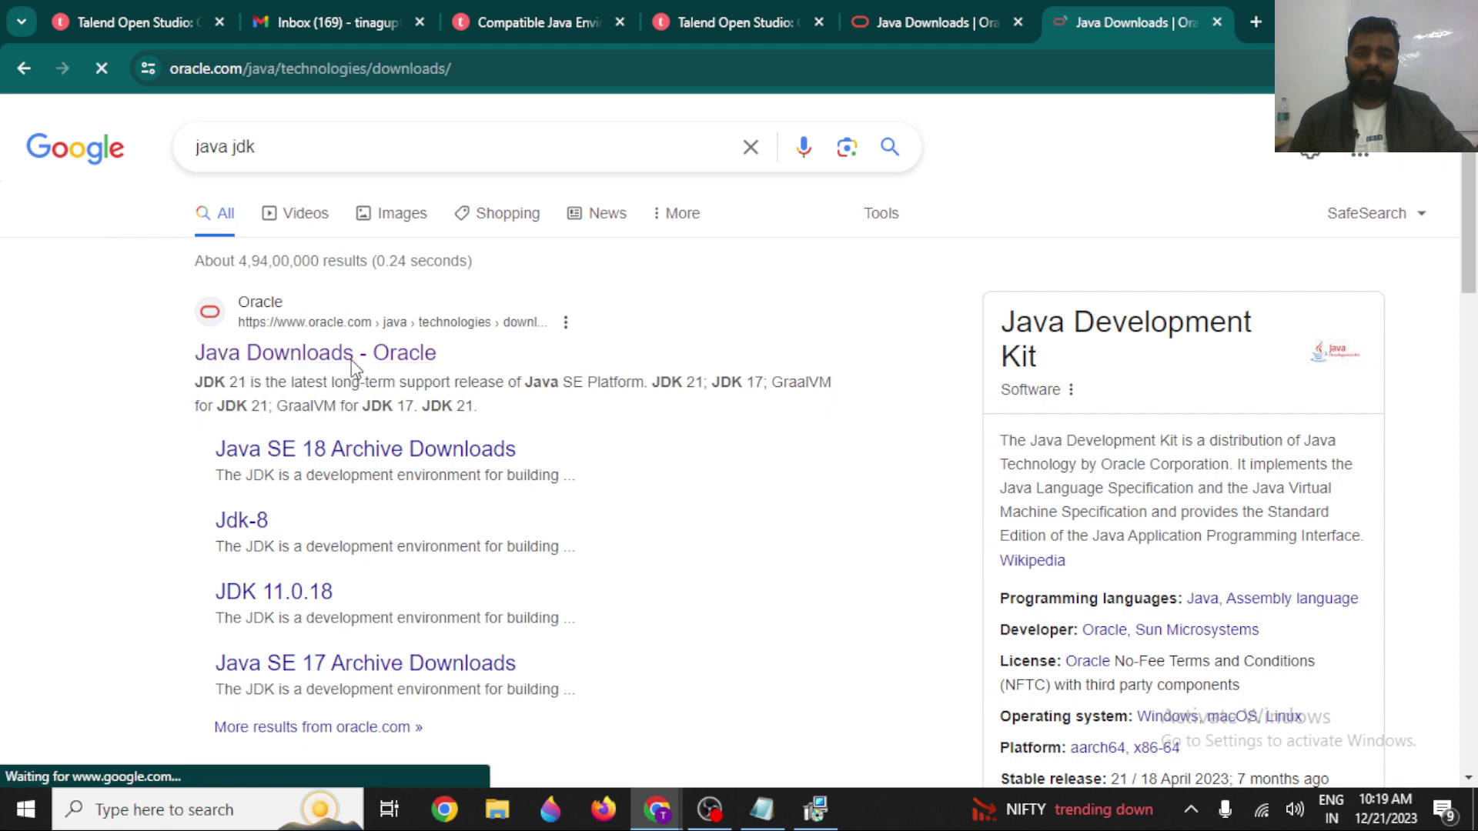
{"action": "scroll", "coordinate": [833, 402], "scroll_direction": "down", "scroll_amount": 1}
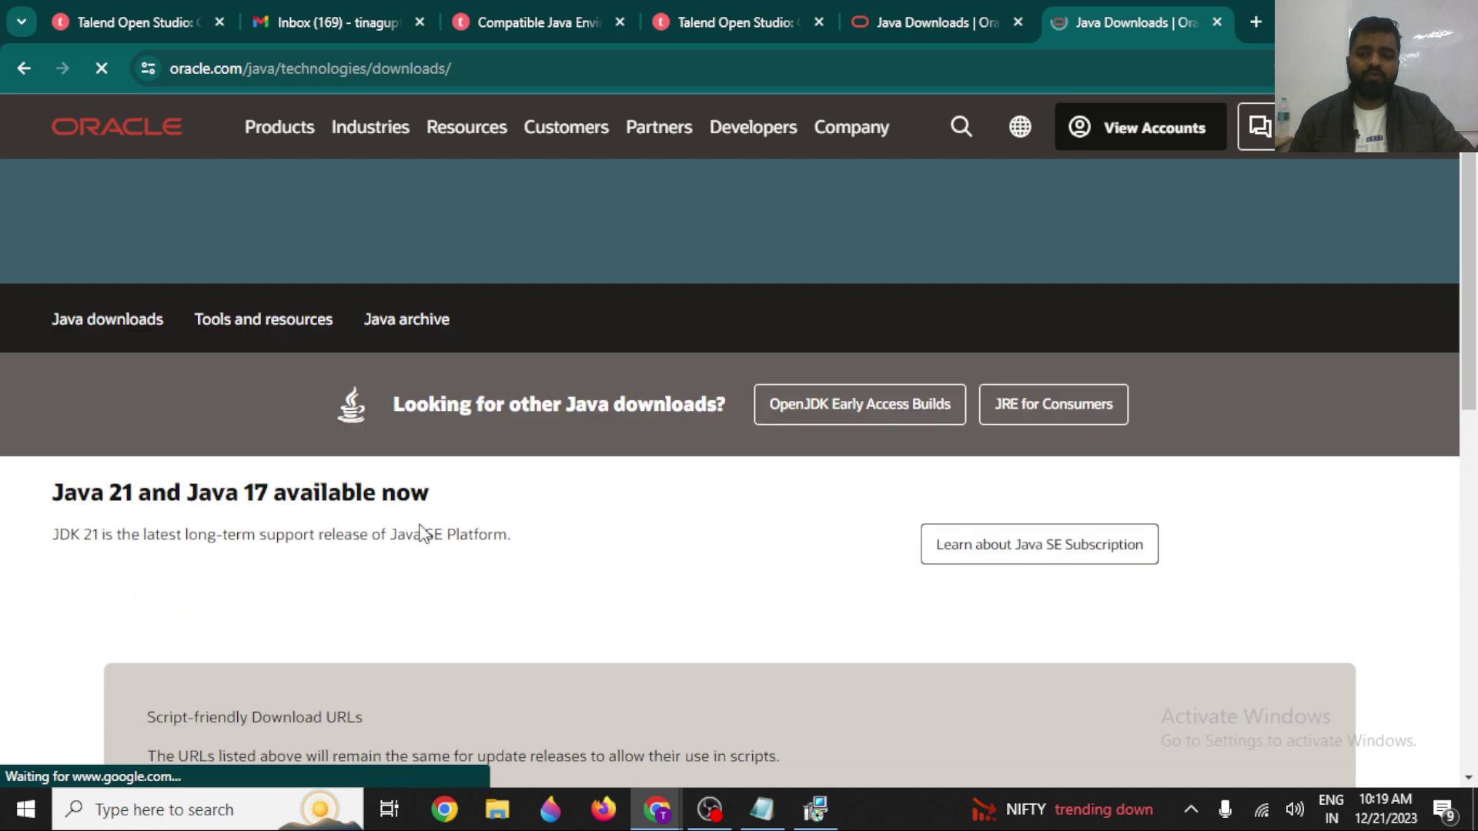
{"action": "scroll", "coordinate": [673, 501], "scroll_direction": "down", "scroll_amount": 6}
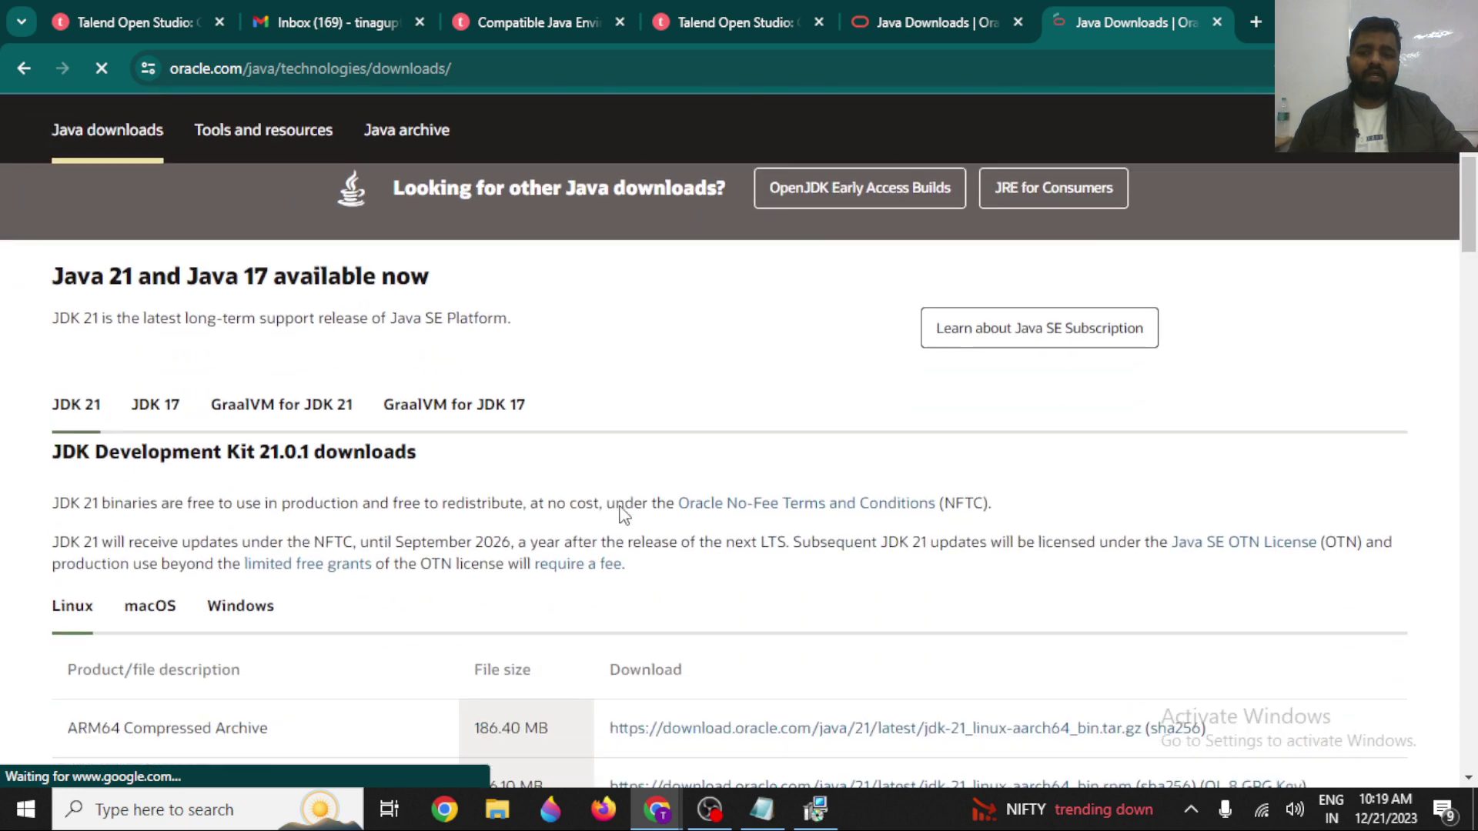
{"action": "scroll", "coordinate": [621, 506], "scroll_direction": "up", "scroll_amount": 3}
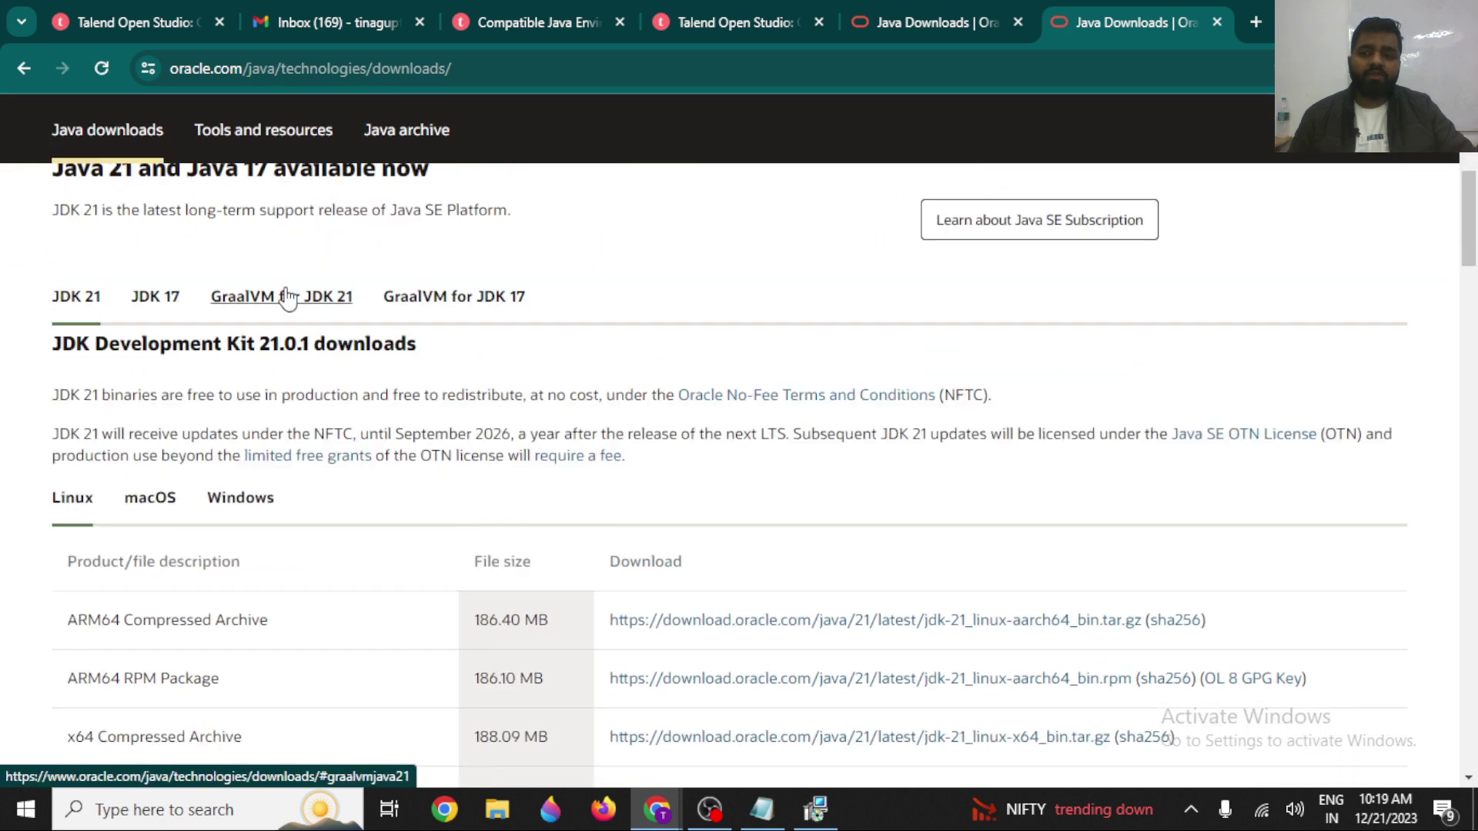
{"action": "scroll", "coordinate": [184, 261], "scroll_direction": "up", "scroll_amount": 1}
{"action": "left_click_drag", "start_coordinate": [109, 271], "coordinate": [378, 278]}
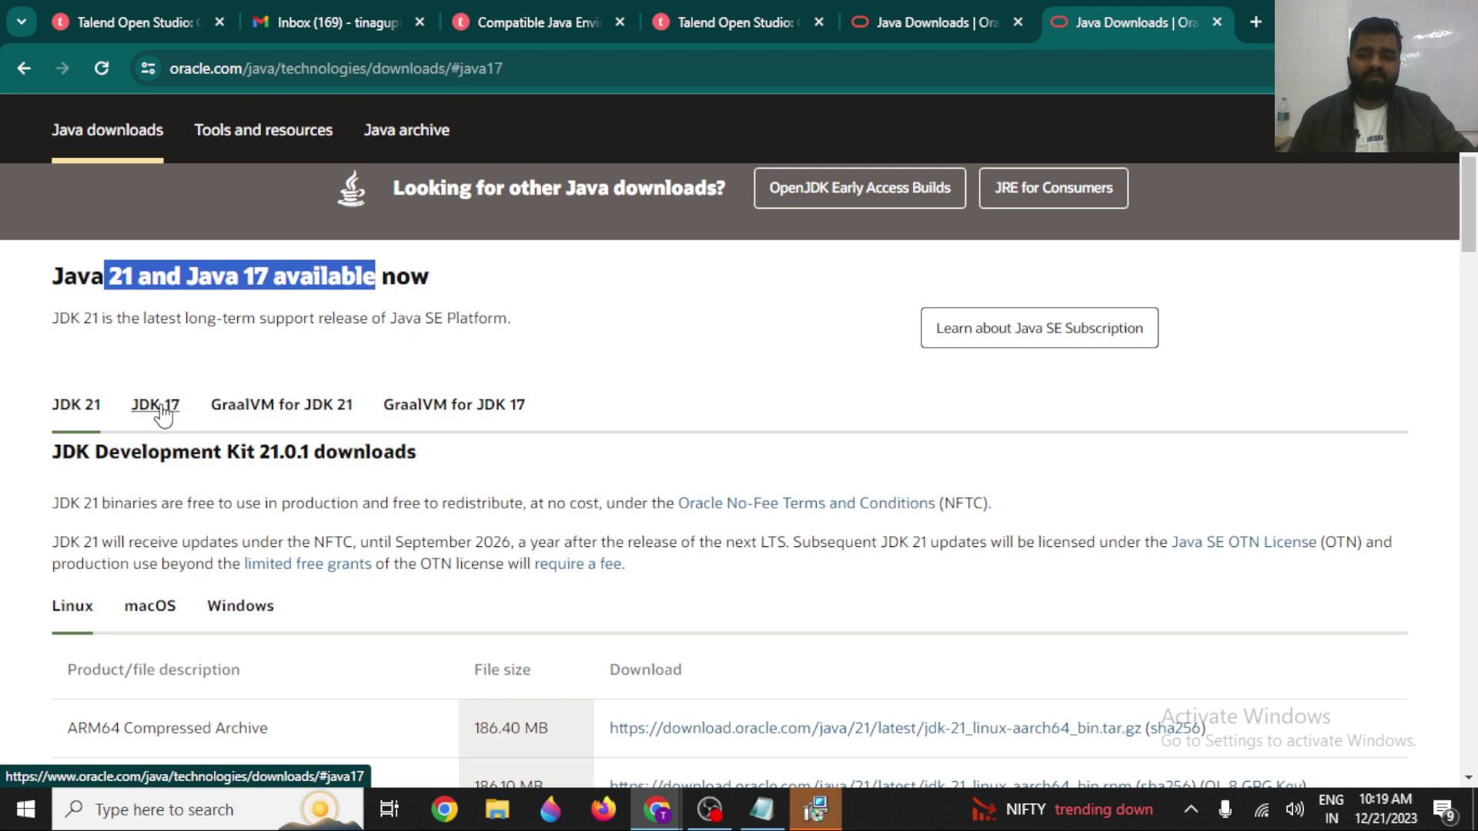
Show the JDK 17.0.9 downloads for Windows.
{"action": "left_click", "coordinate": [159, 410]}
{"action": "scroll", "coordinate": [397, 498], "scroll_direction": "down", "scroll_amount": 1}
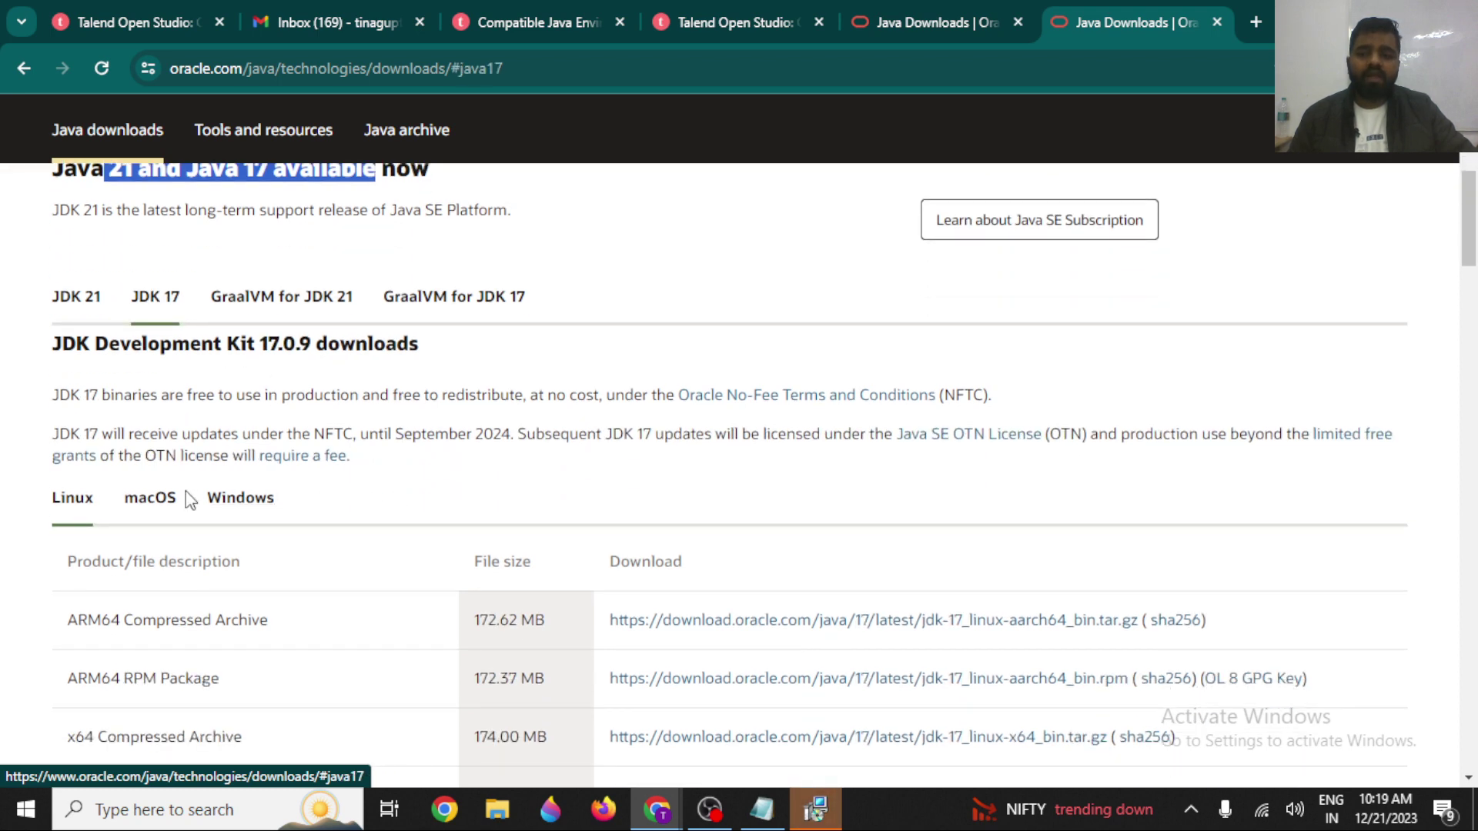
{"action": "scroll", "coordinate": [206, 462], "scroll_direction": "down", "scroll_amount": 1}
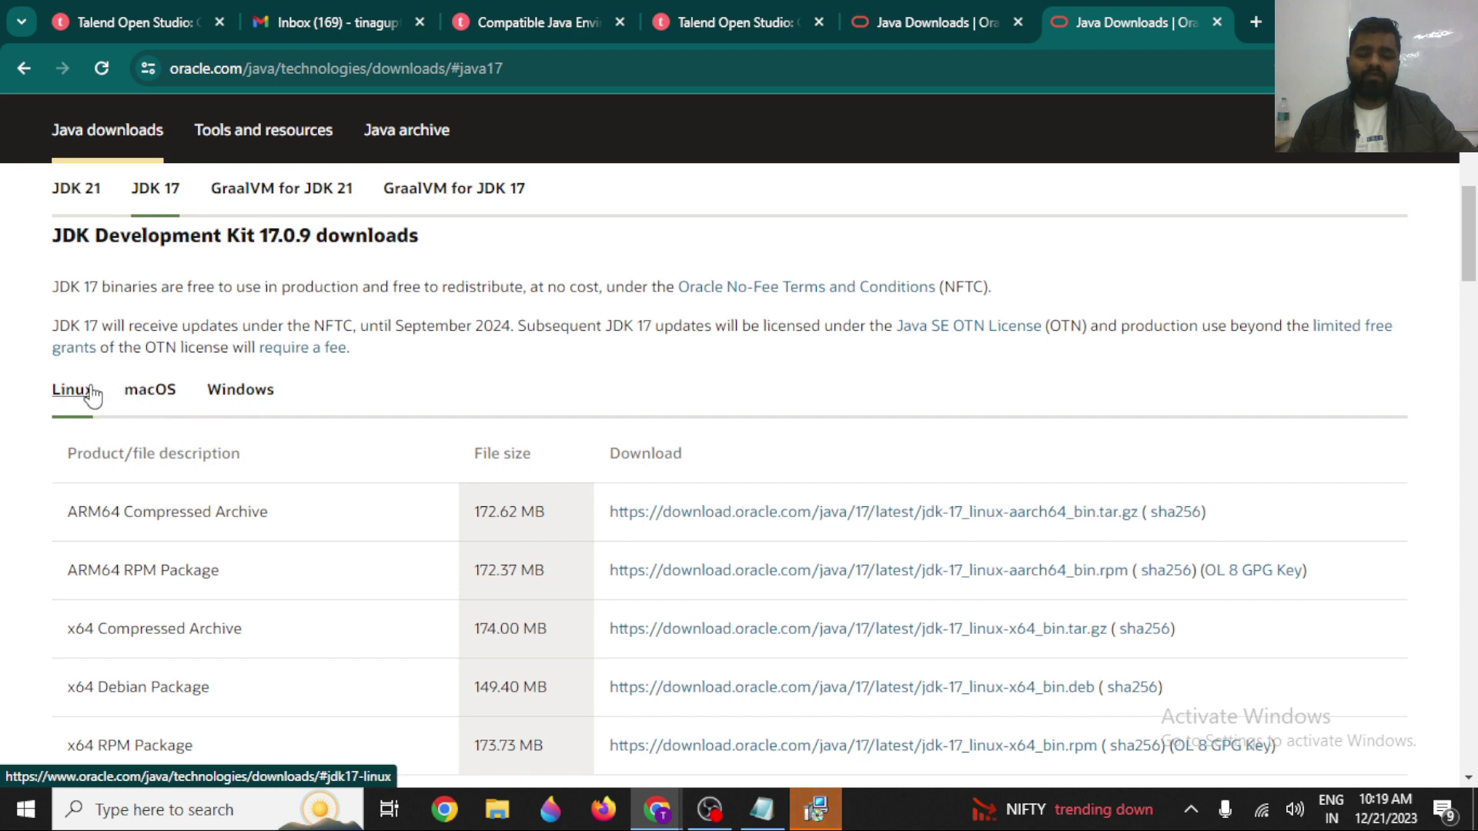
{"action": "left_click", "coordinate": [257, 398]}
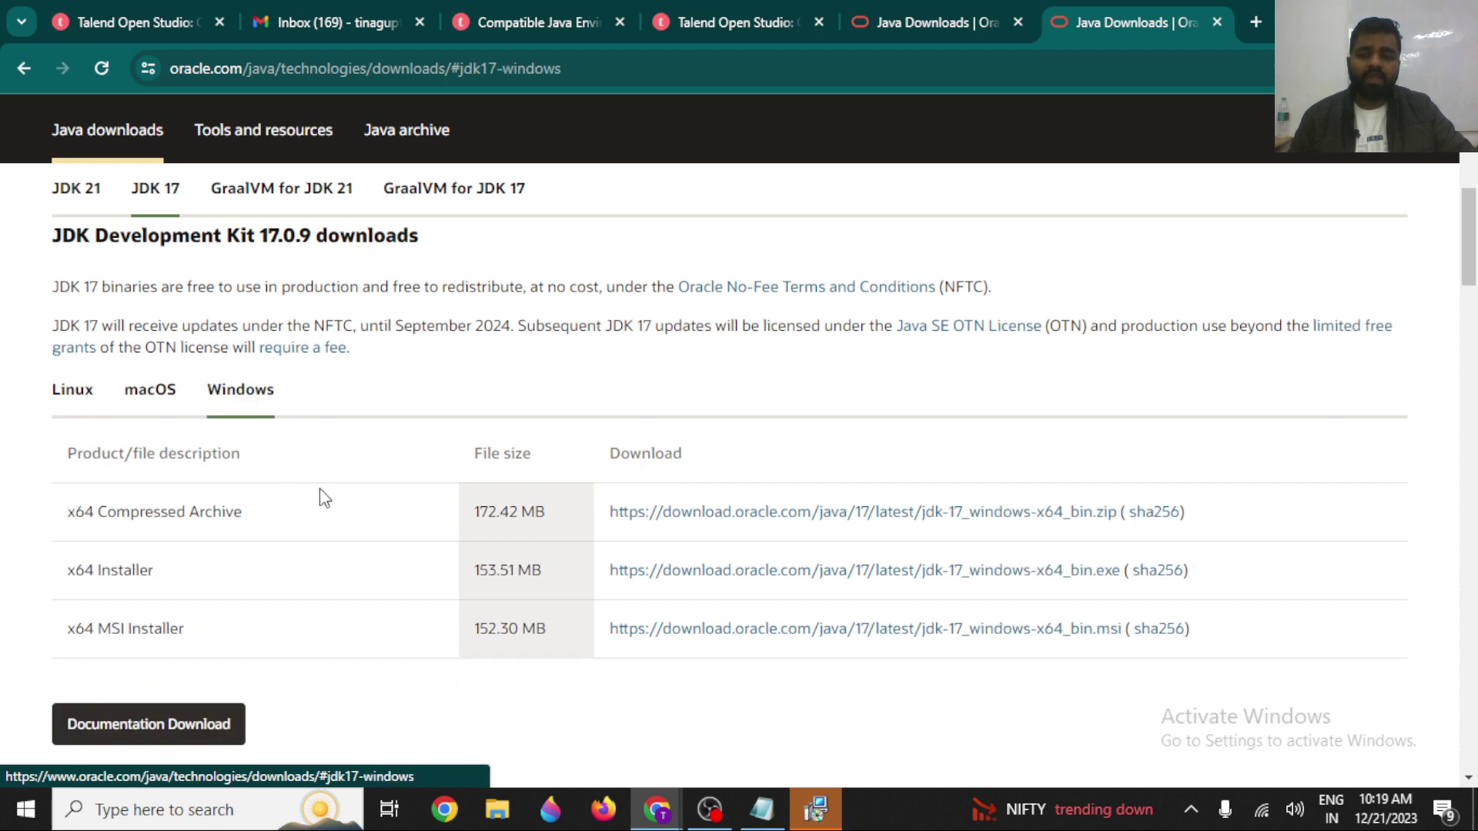
Show the downloaded jdk-17_windows-x64_bin.exe installer in Chrome's recent downloads.
{"action": "scroll", "coordinate": [322, 497], "scroll_direction": "down", "scroll_amount": 2}
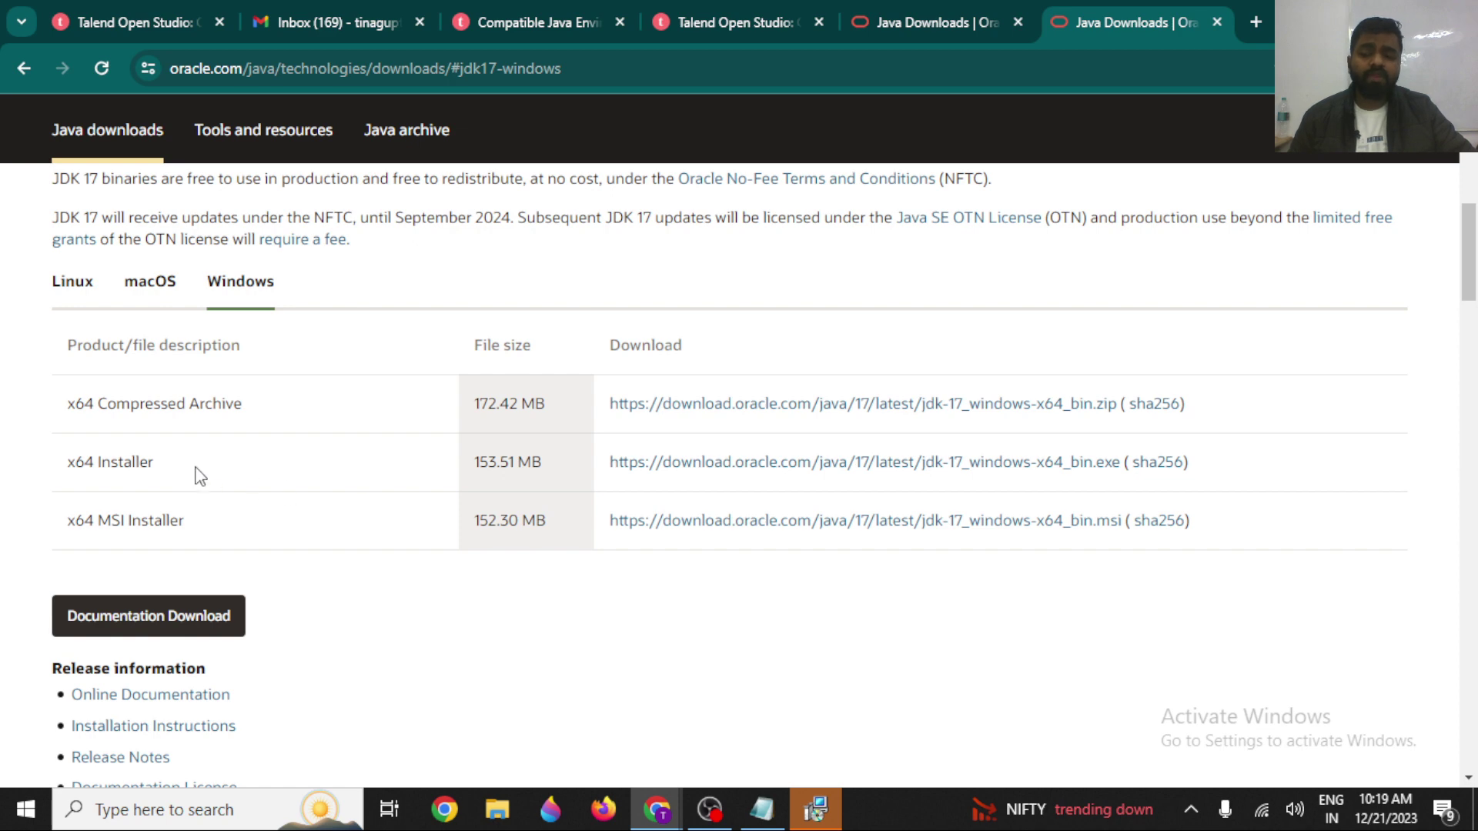
{"action": "left_click_drag", "start_coordinate": [157, 464], "coordinate": [129, 465]}
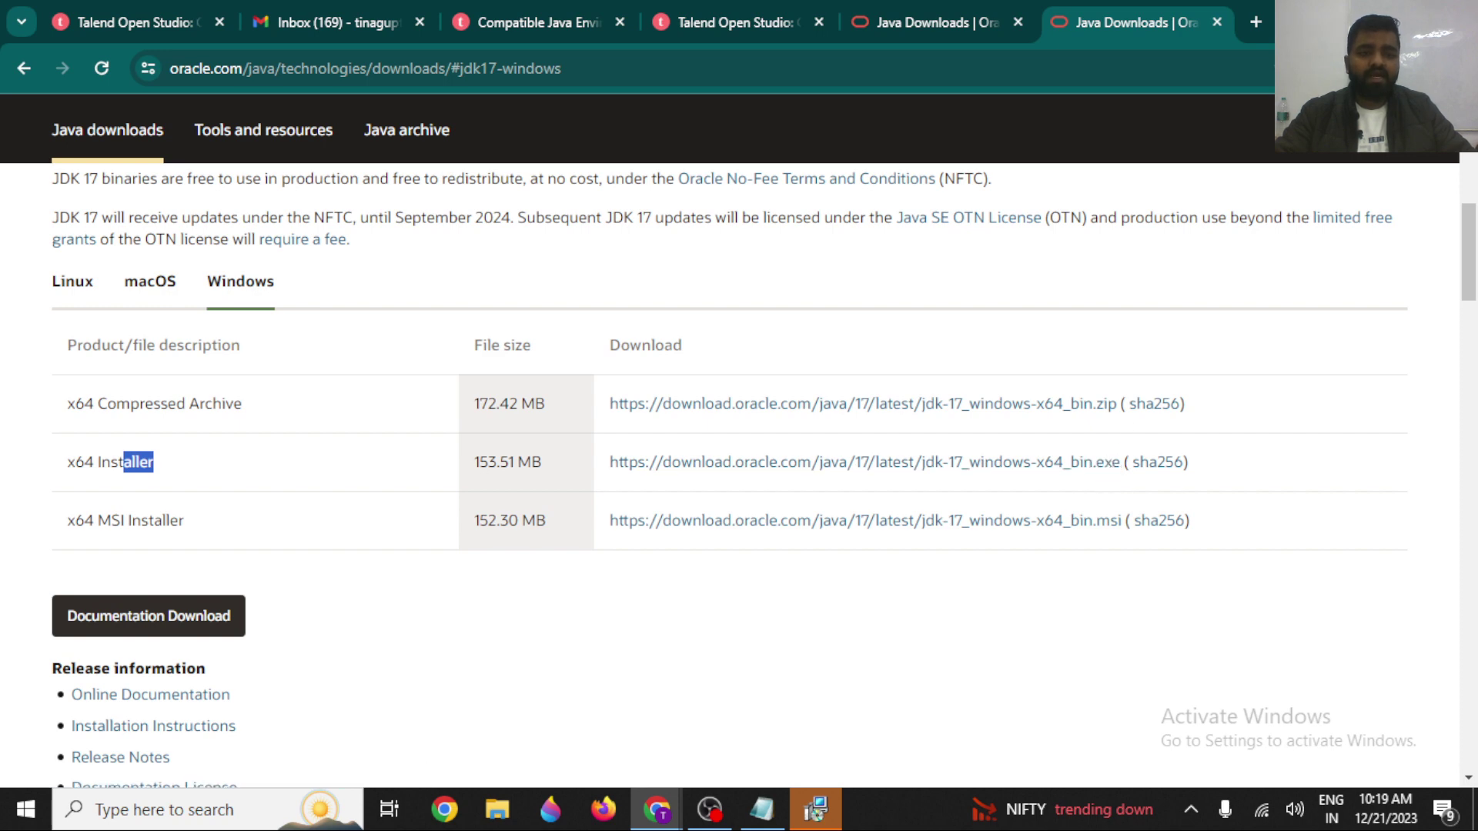
{"action": "left_click", "coordinate": [1339, 68]}
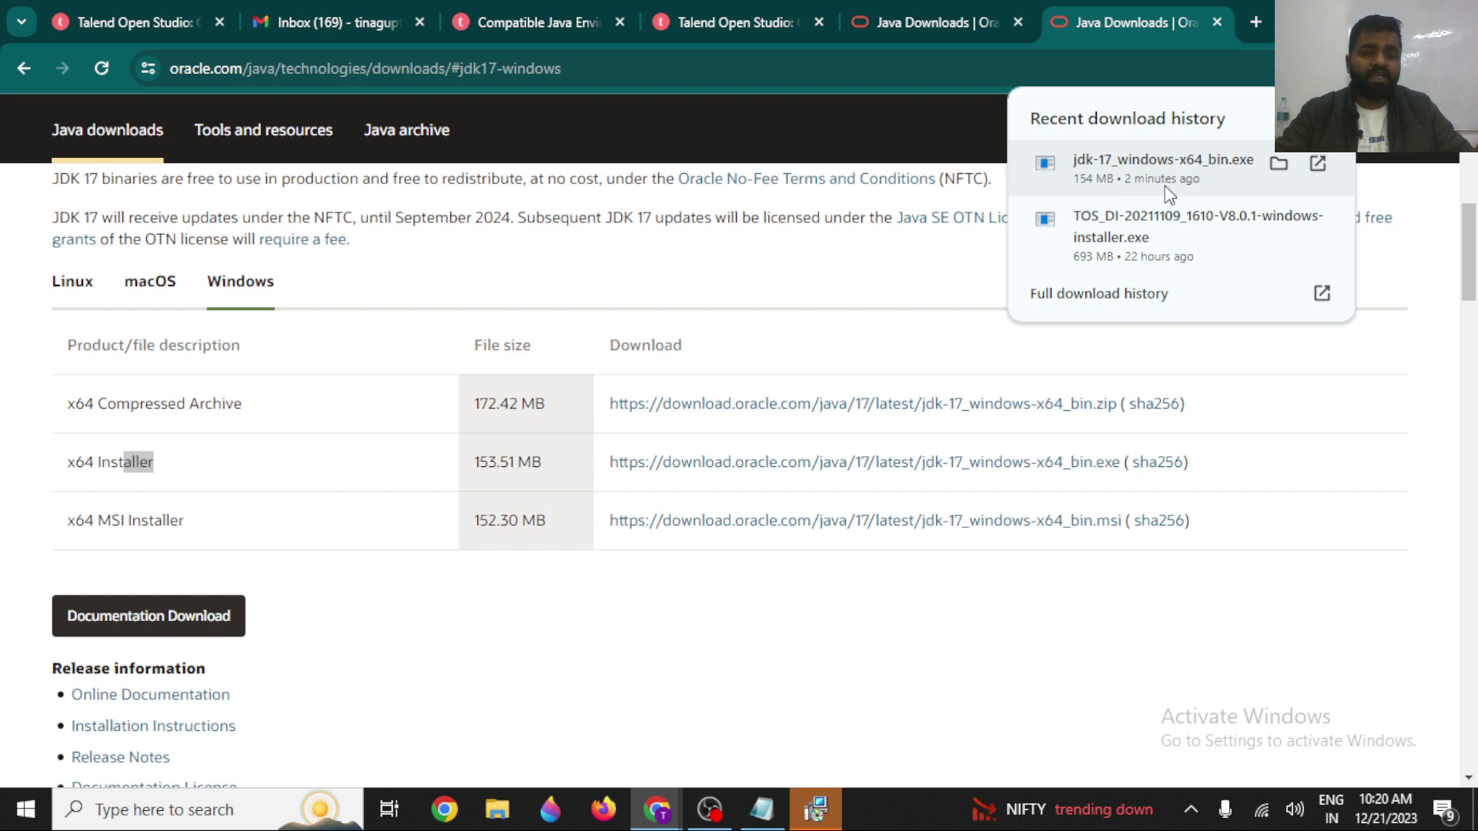
{"action": "left_click", "coordinate": [829, 804]}
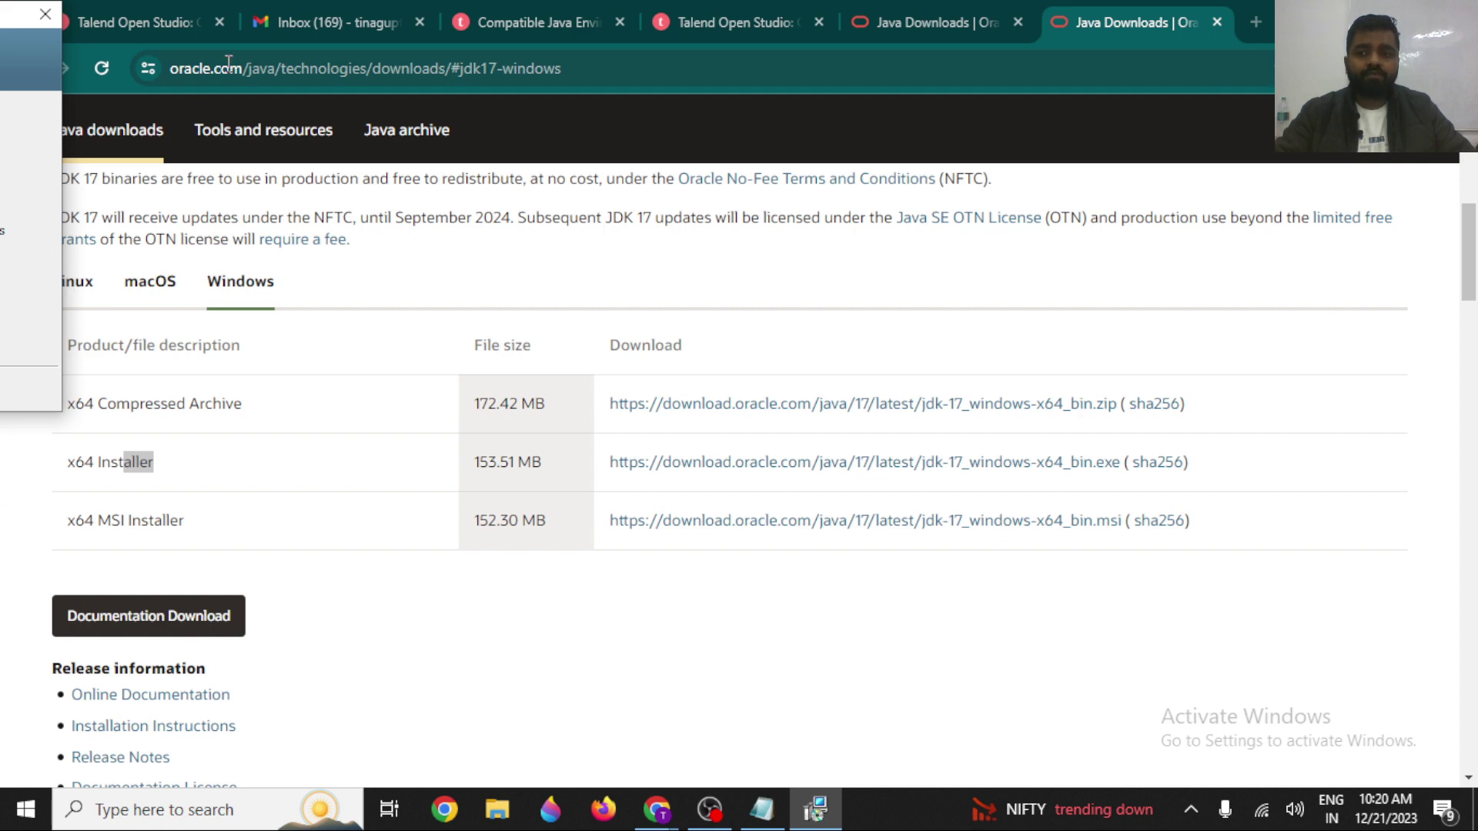
{"action": "left_click", "coordinate": [50, 17]}
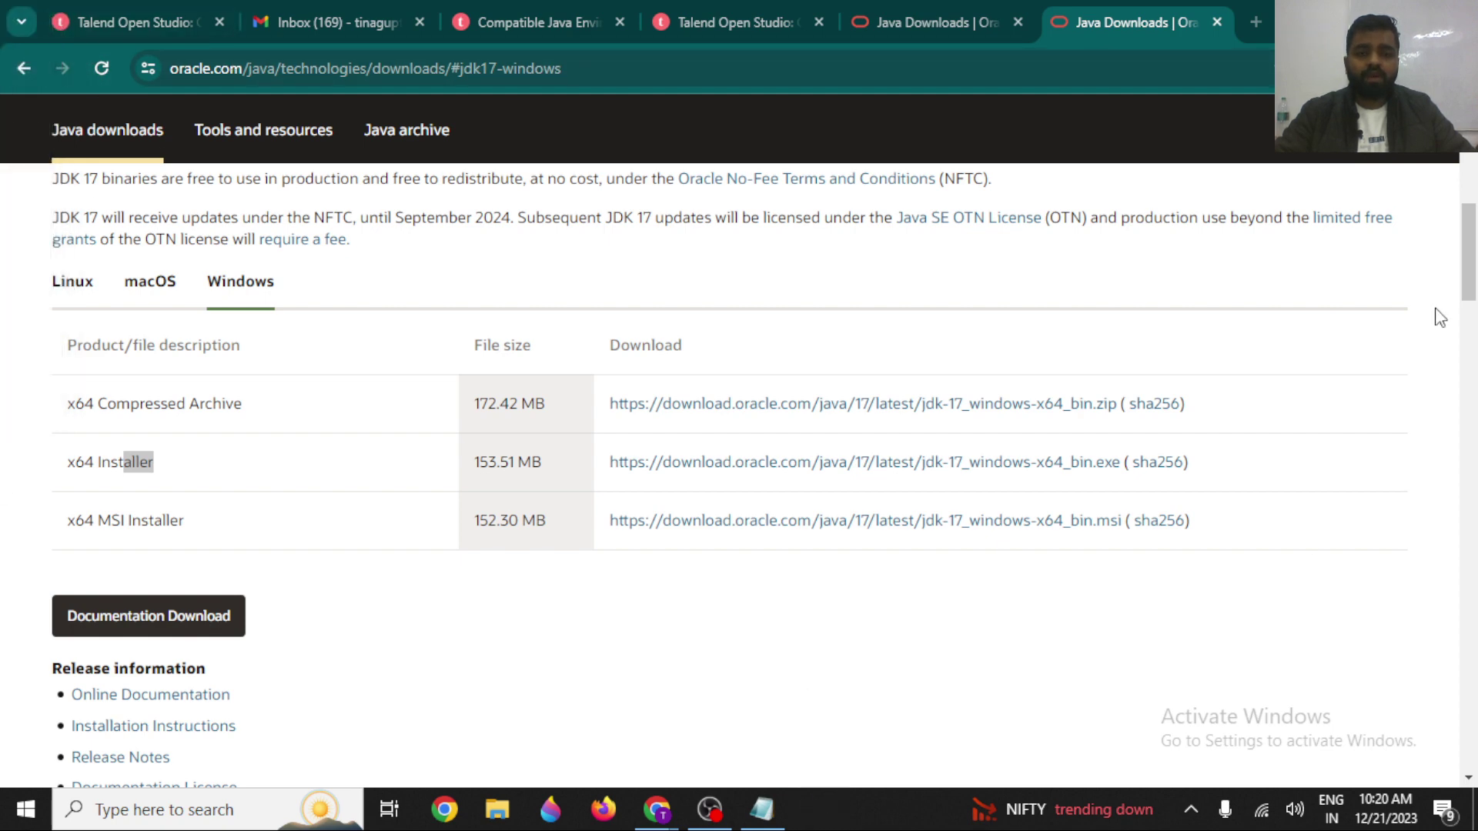
{"action": "left_click", "coordinate": [1331, 68]}
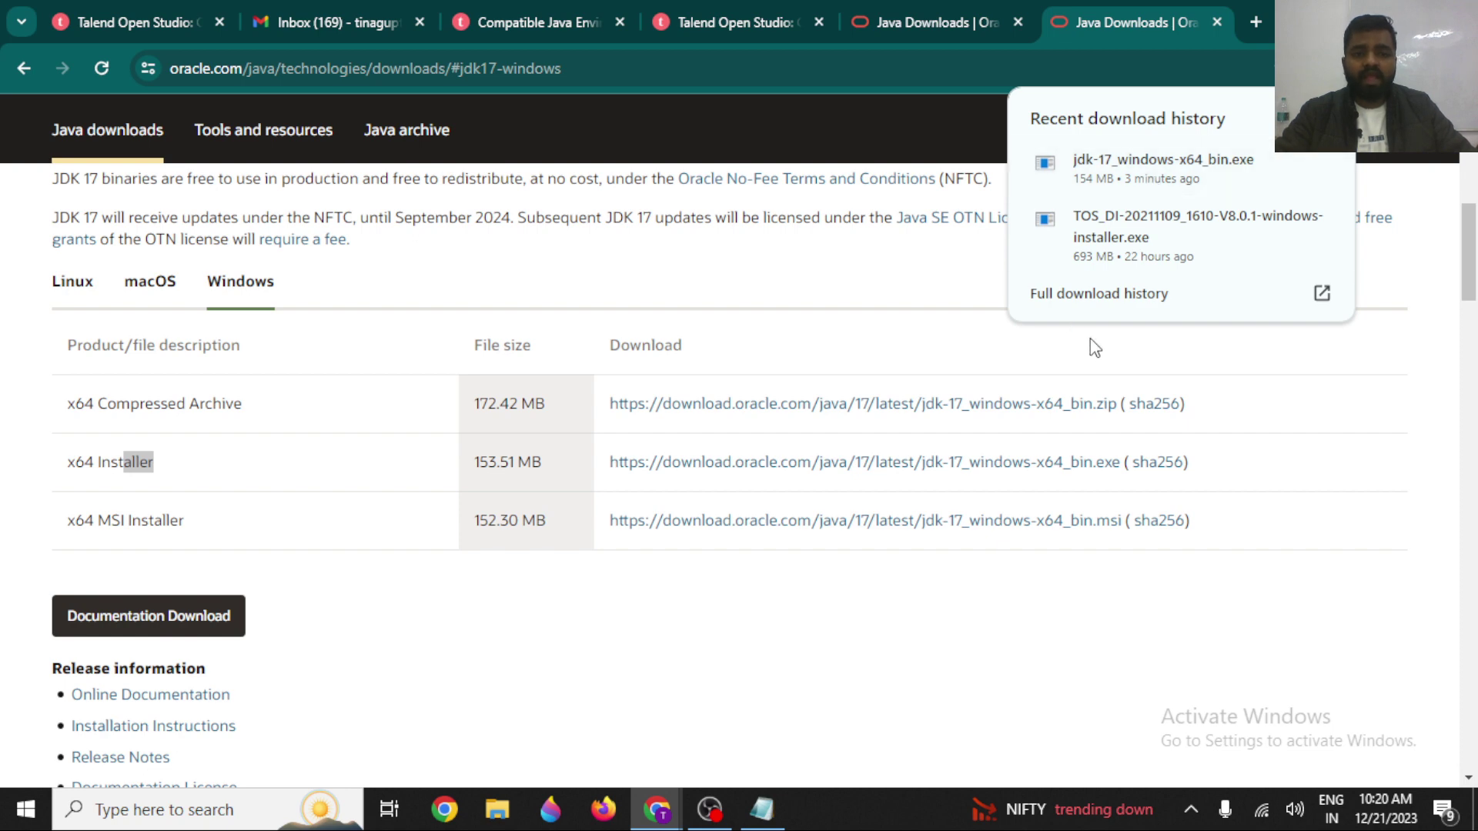
Reinstall JDK 17.0.9 into the default C:\Program Files\Java\jdk-17\ folder.
{"action": "left_click", "coordinate": [1090, 358]}
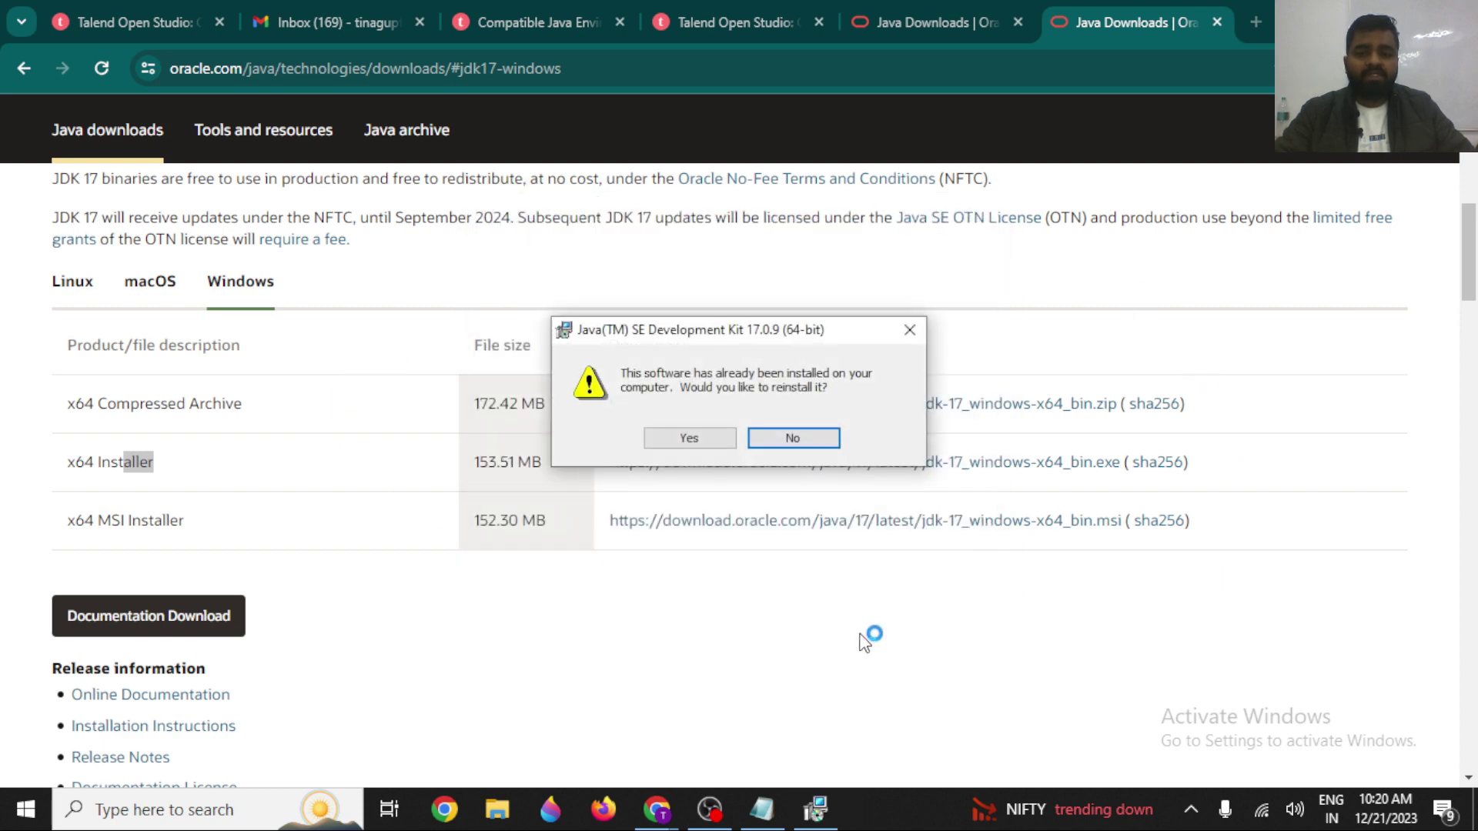
{"action": "left_click", "coordinate": [715, 445]}
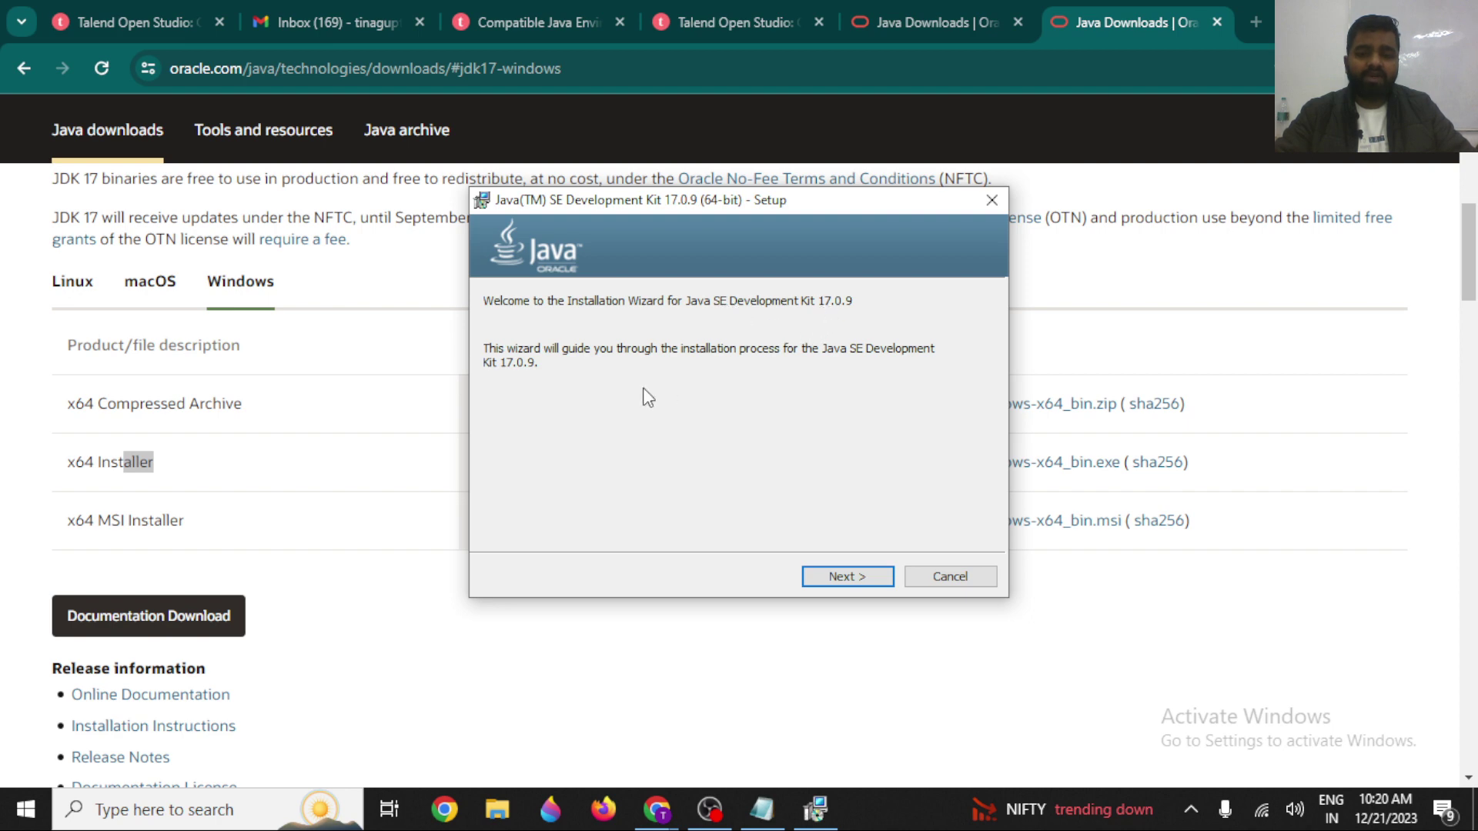
{"action": "left_click", "coordinate": [883, 582]}
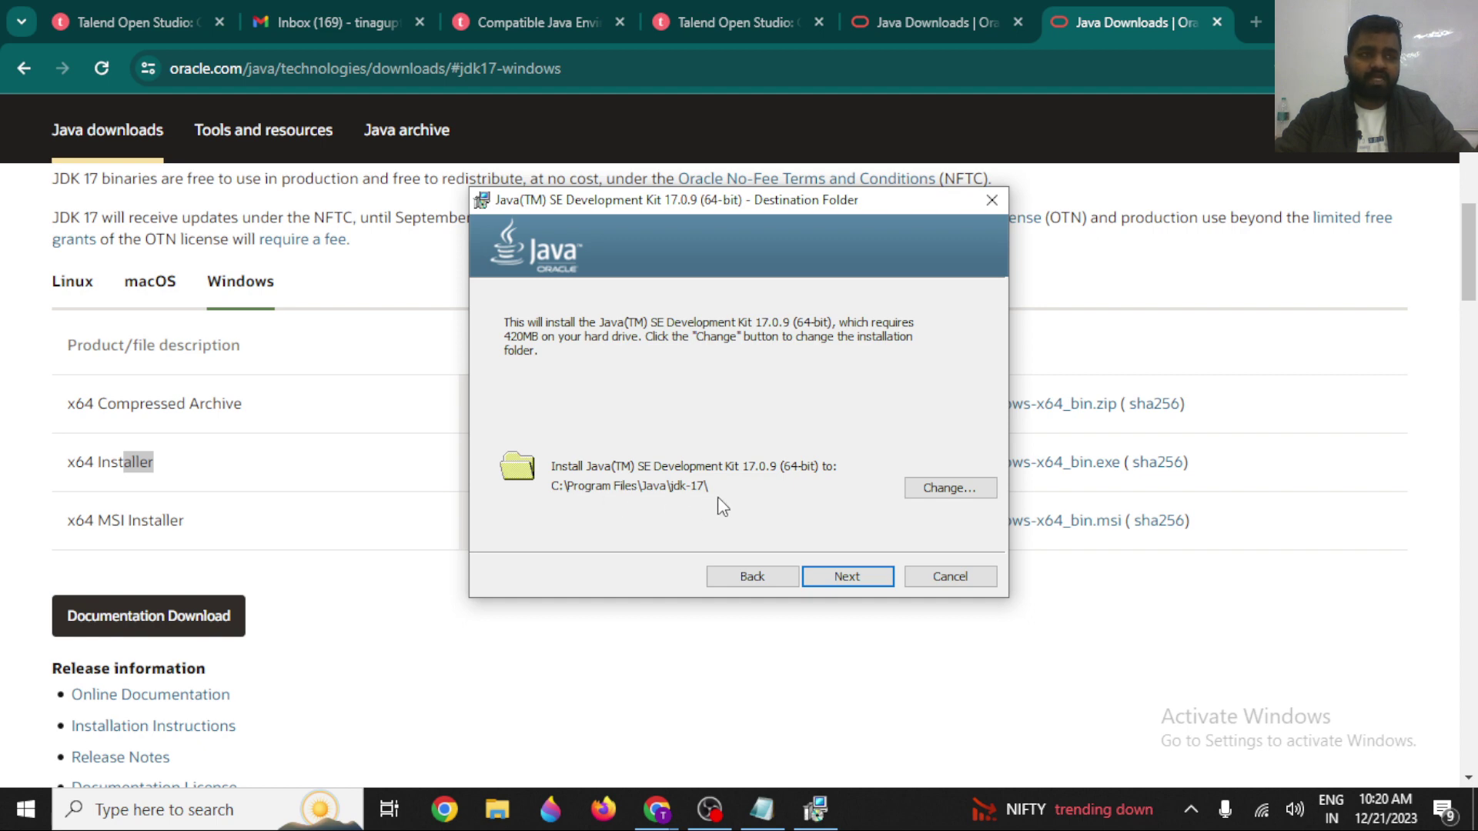
{"action": "left_click", "coordinate": [846, 576]}
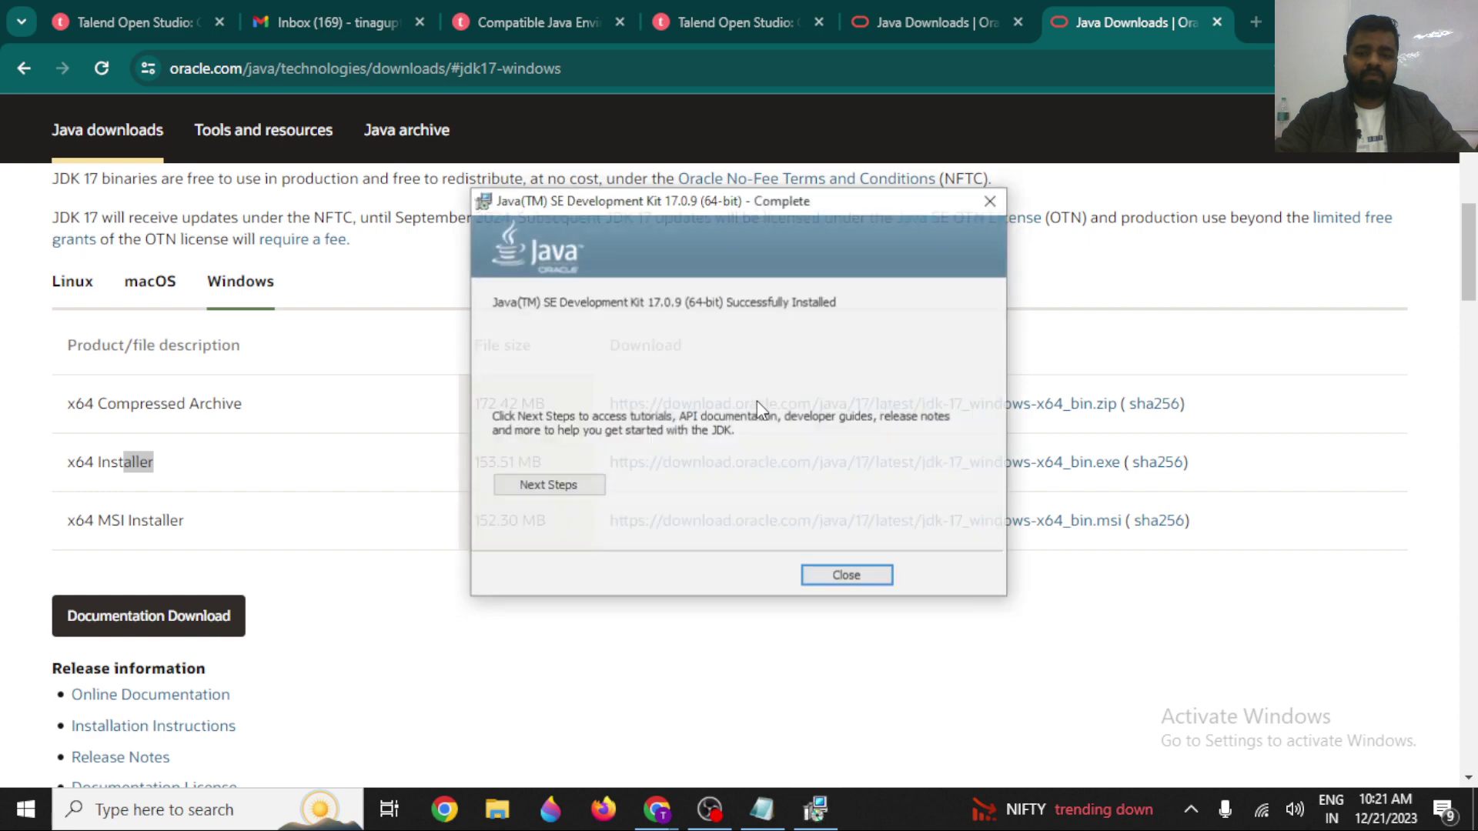
{"action": "left_click", "coordinate": [853, 583]}
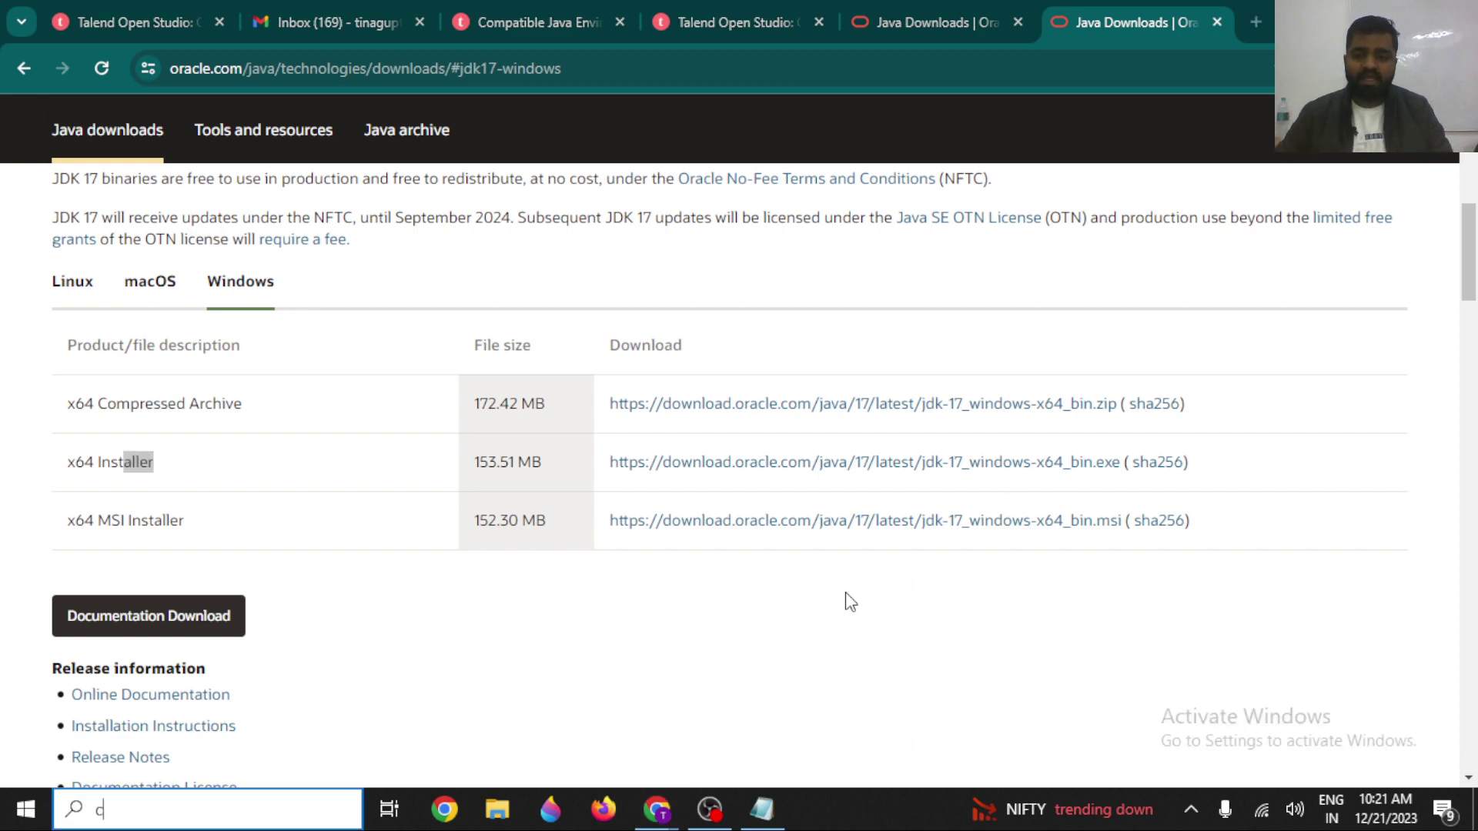
Open Command Prompt and run java -version, which reports 17.0.9 LTS.
{"action": "key", "text": "super"}
{"action": "type", "text": "comm"}
{"action": "key", "text": "Return"}
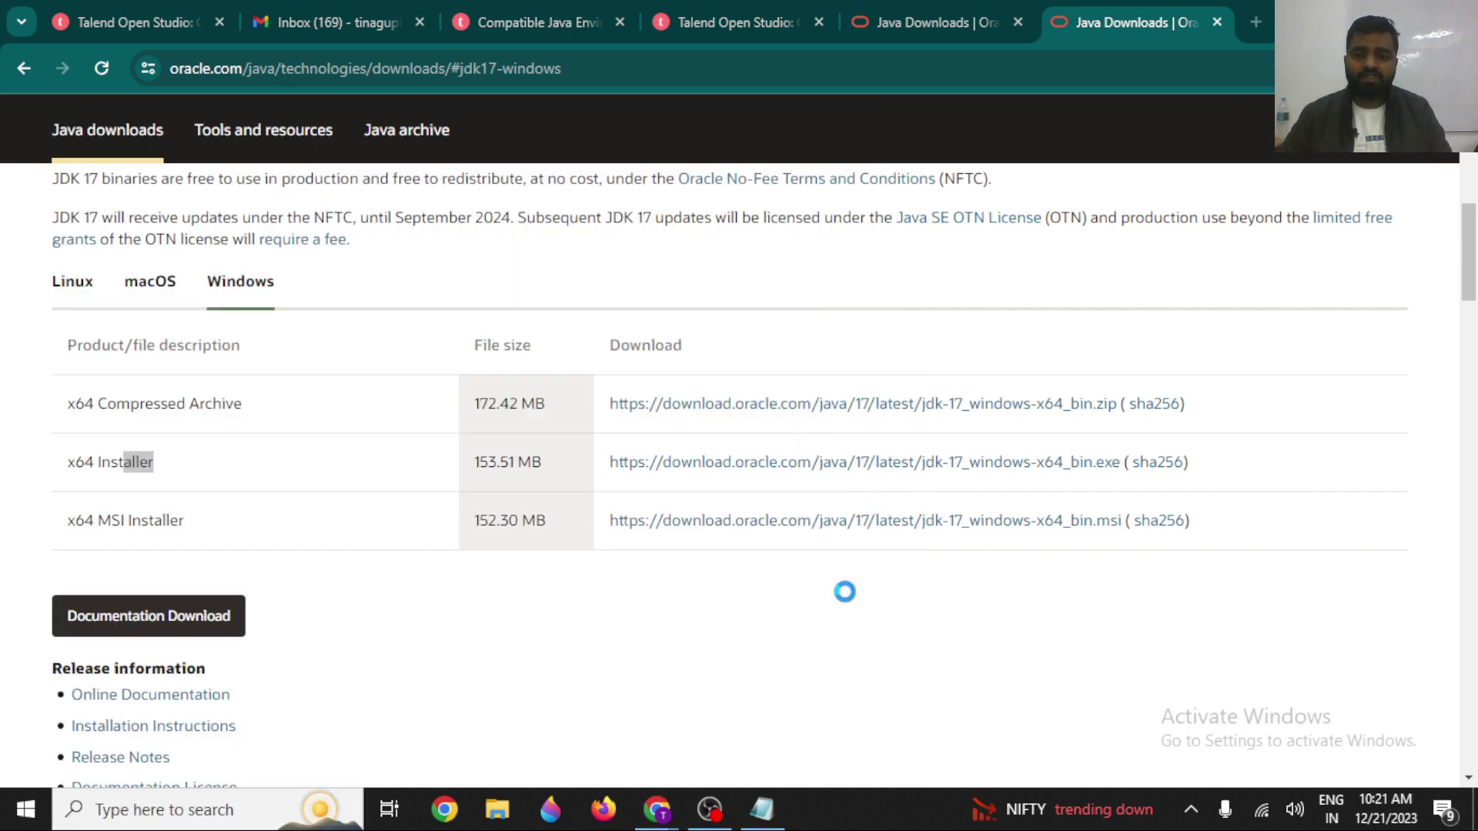
{"action": "type", "text": "h"}
{"action": "key", "text": "BackSpace"}
{"action": "type", "text": "j"}
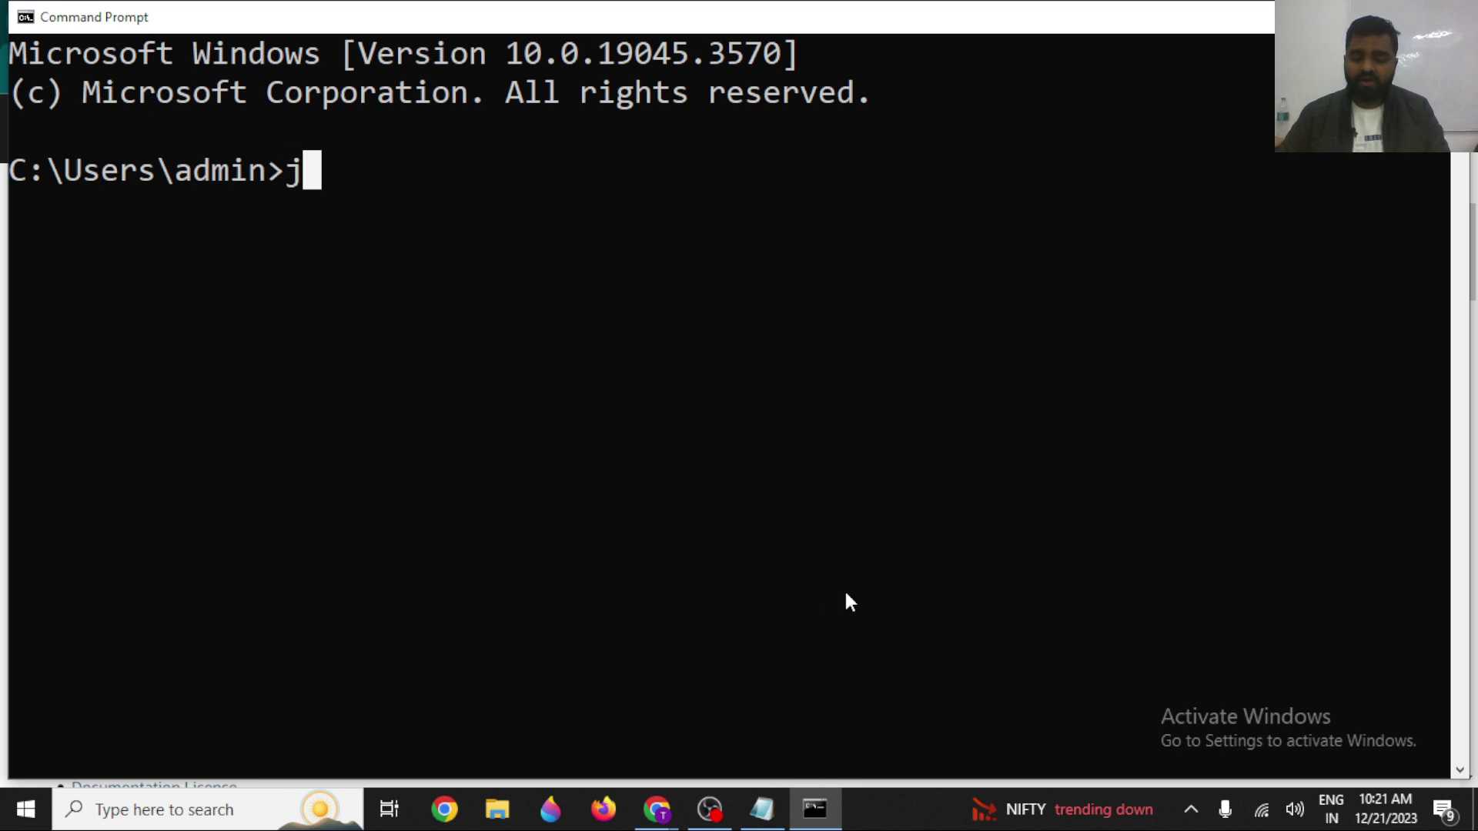
{"action": "type", "text": "ava -version"}
{"action": "key", "text": "Return"}
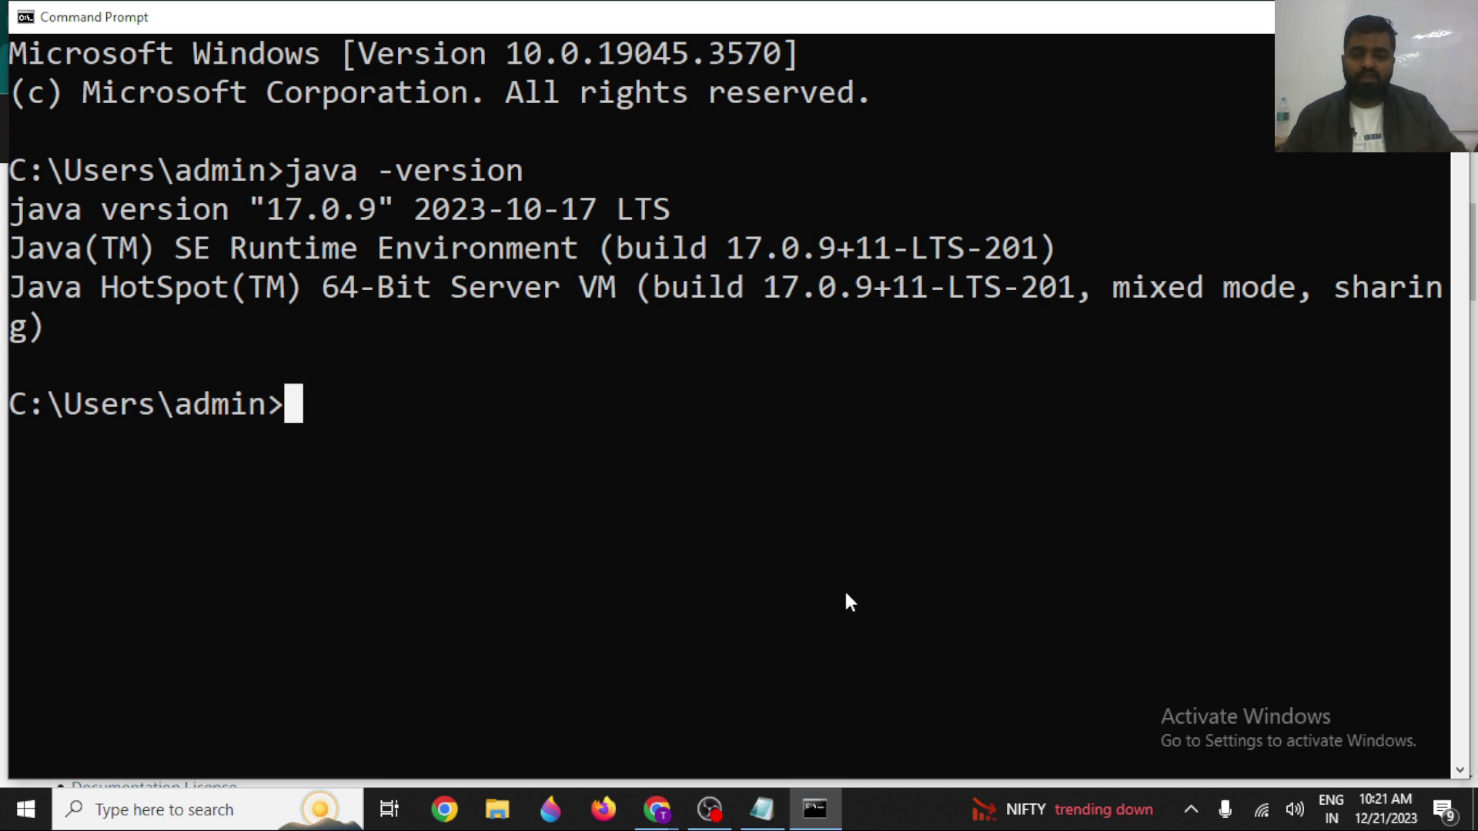
{"action": "key", "text": "alt+Tab"}
{"action": "key", "text": "super"}
Browse from This PC to C:\Program Files\Java\jdk-17\bin in File Explorer.
{"action": "type", "text": "this"}
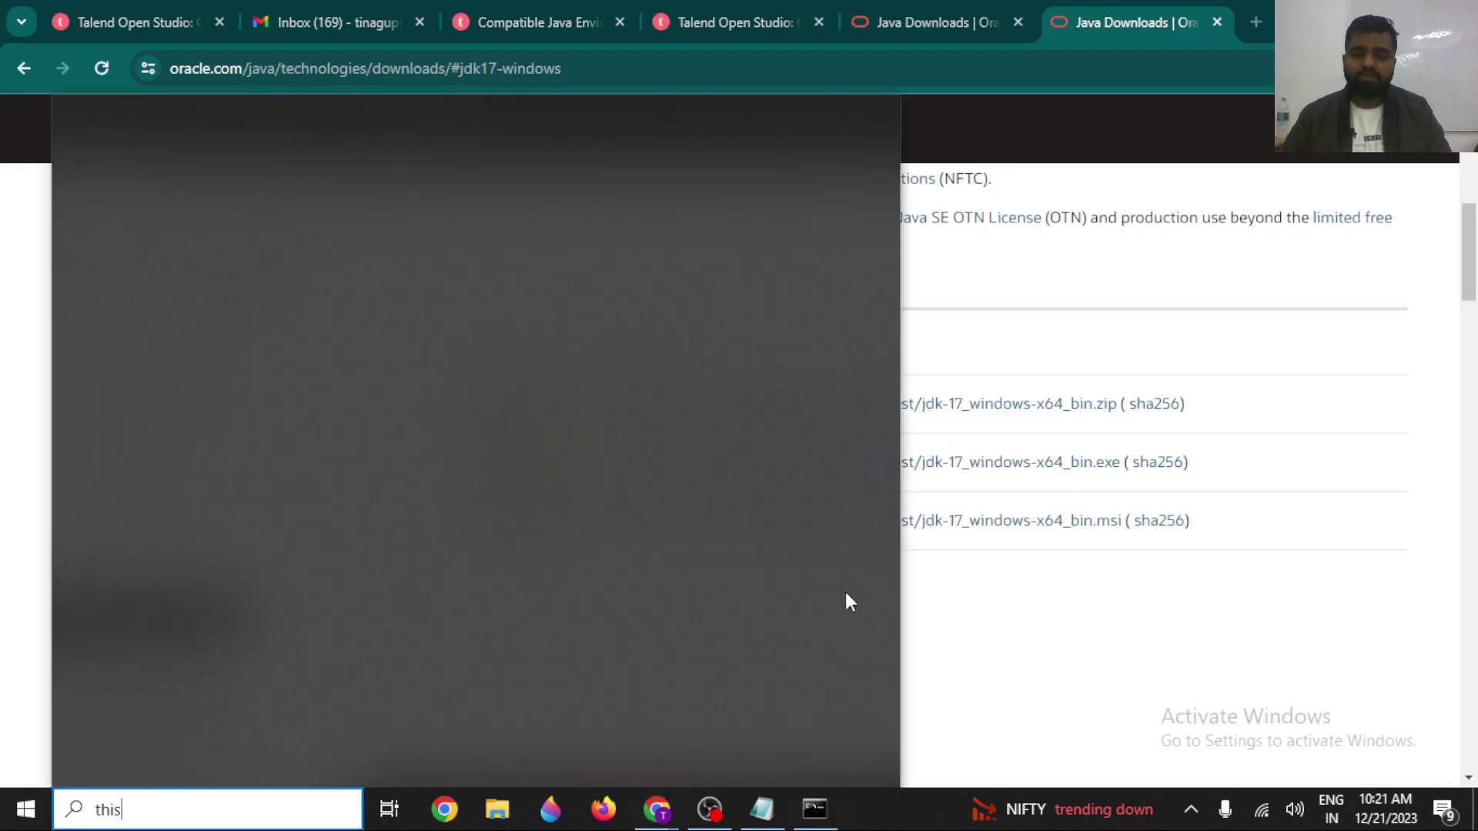
{"action": "key", "text": "Return"}
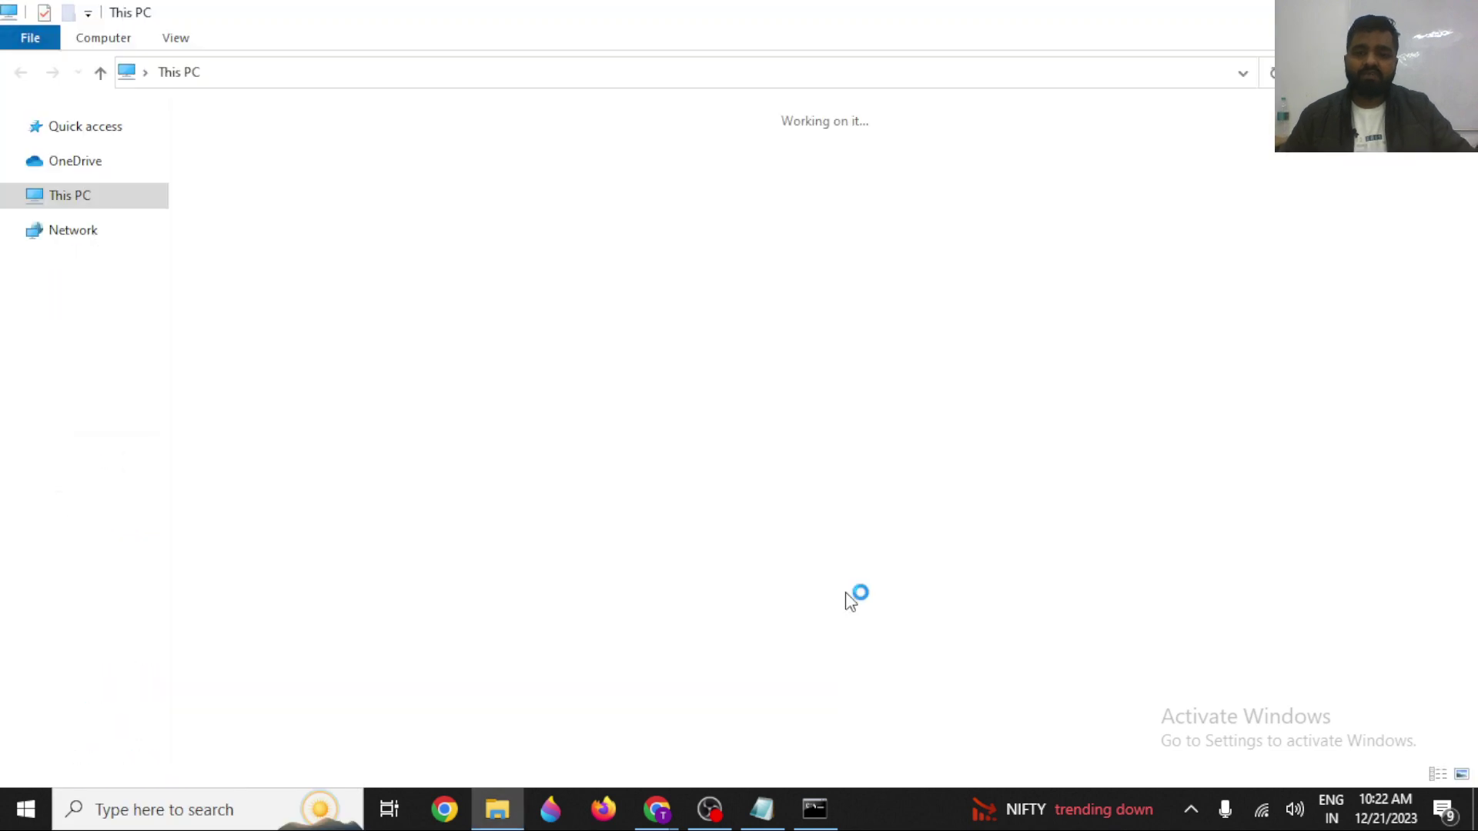
{"action": "left_click", "coordinate": [371, 330]}
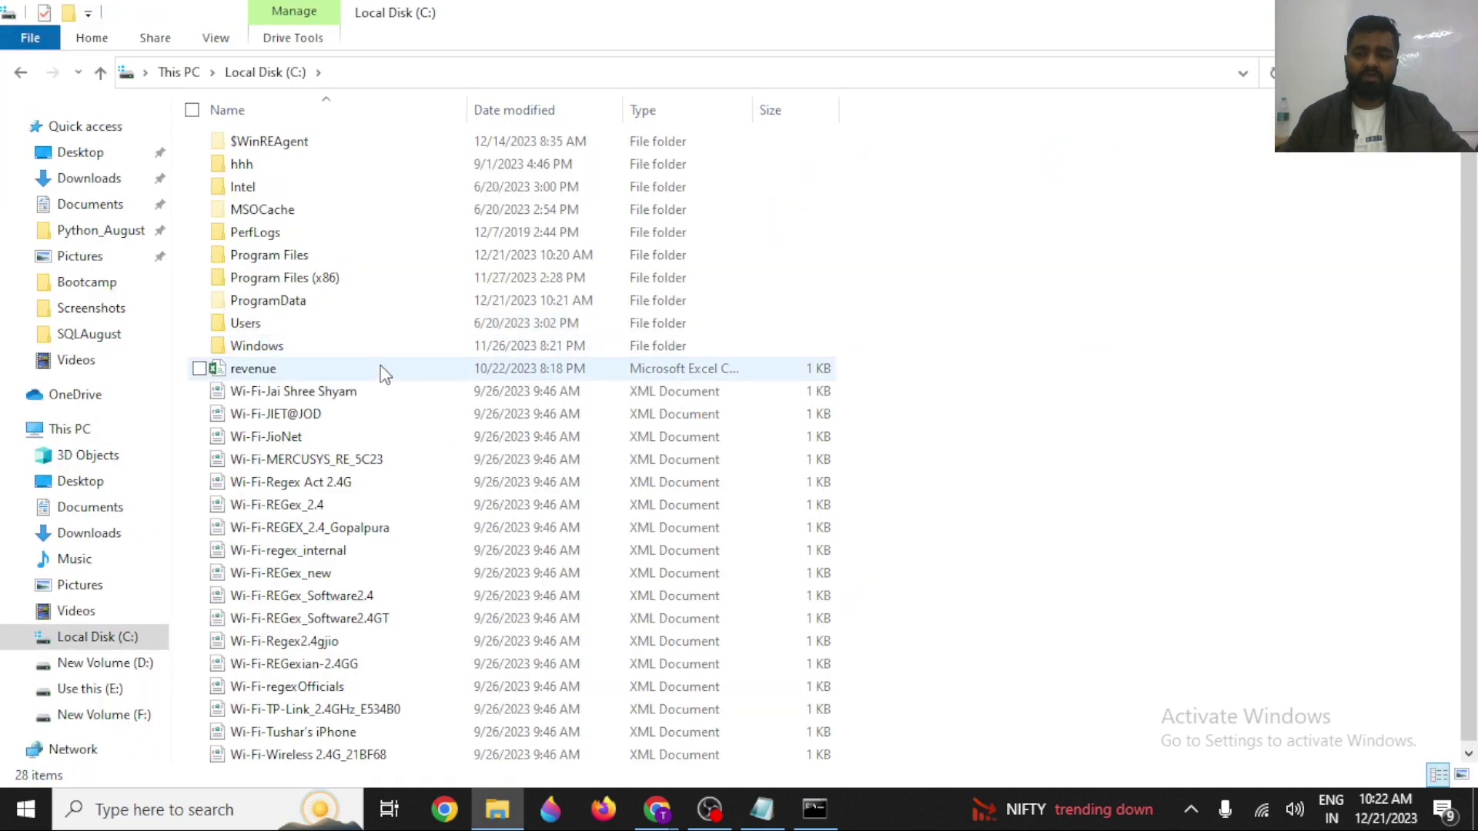
{"action": "double_click", "coordinate": [308, 282]}
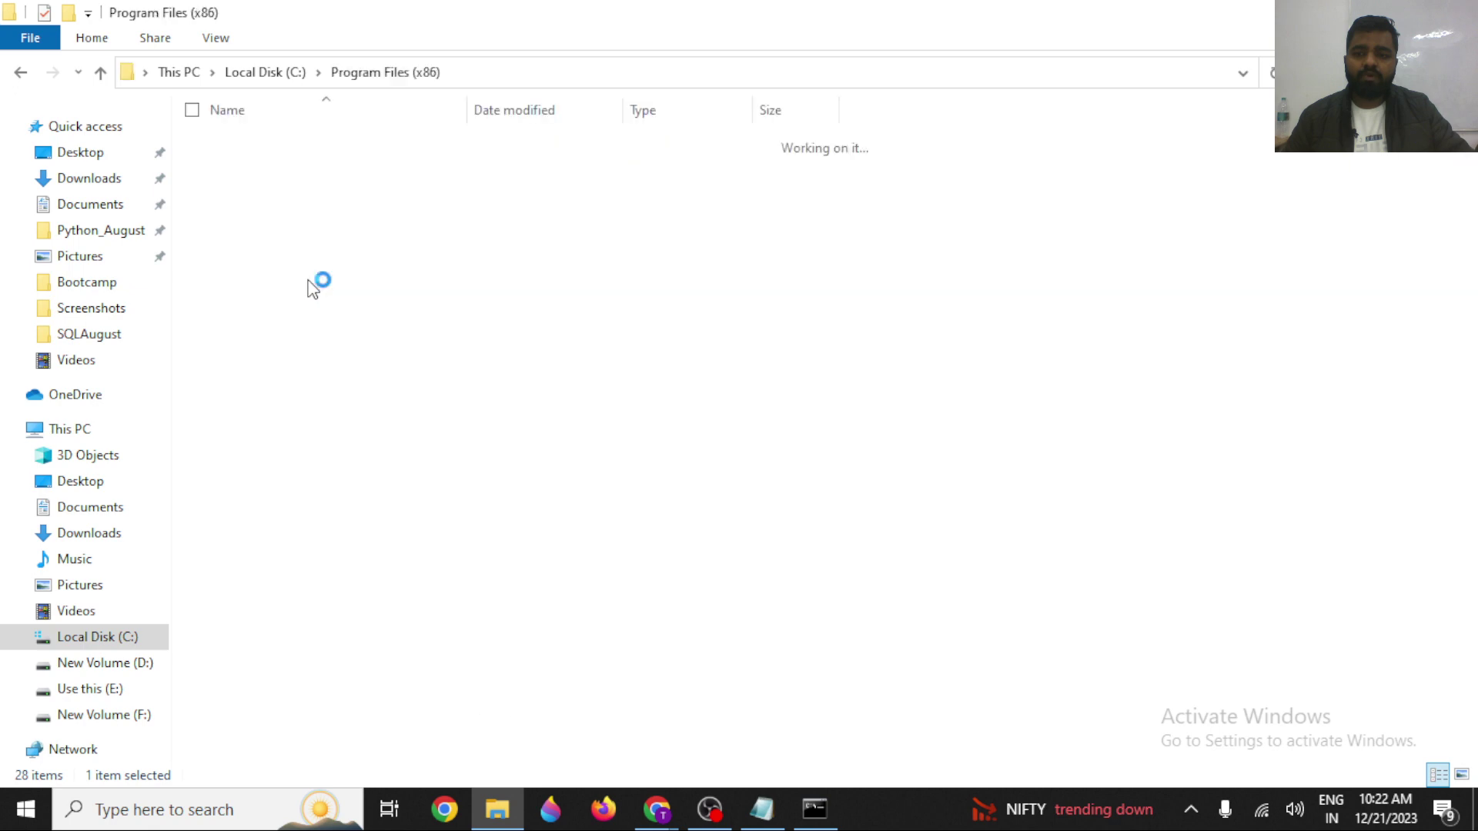
{"action": "left_click", "coordinate": [316, 231]}
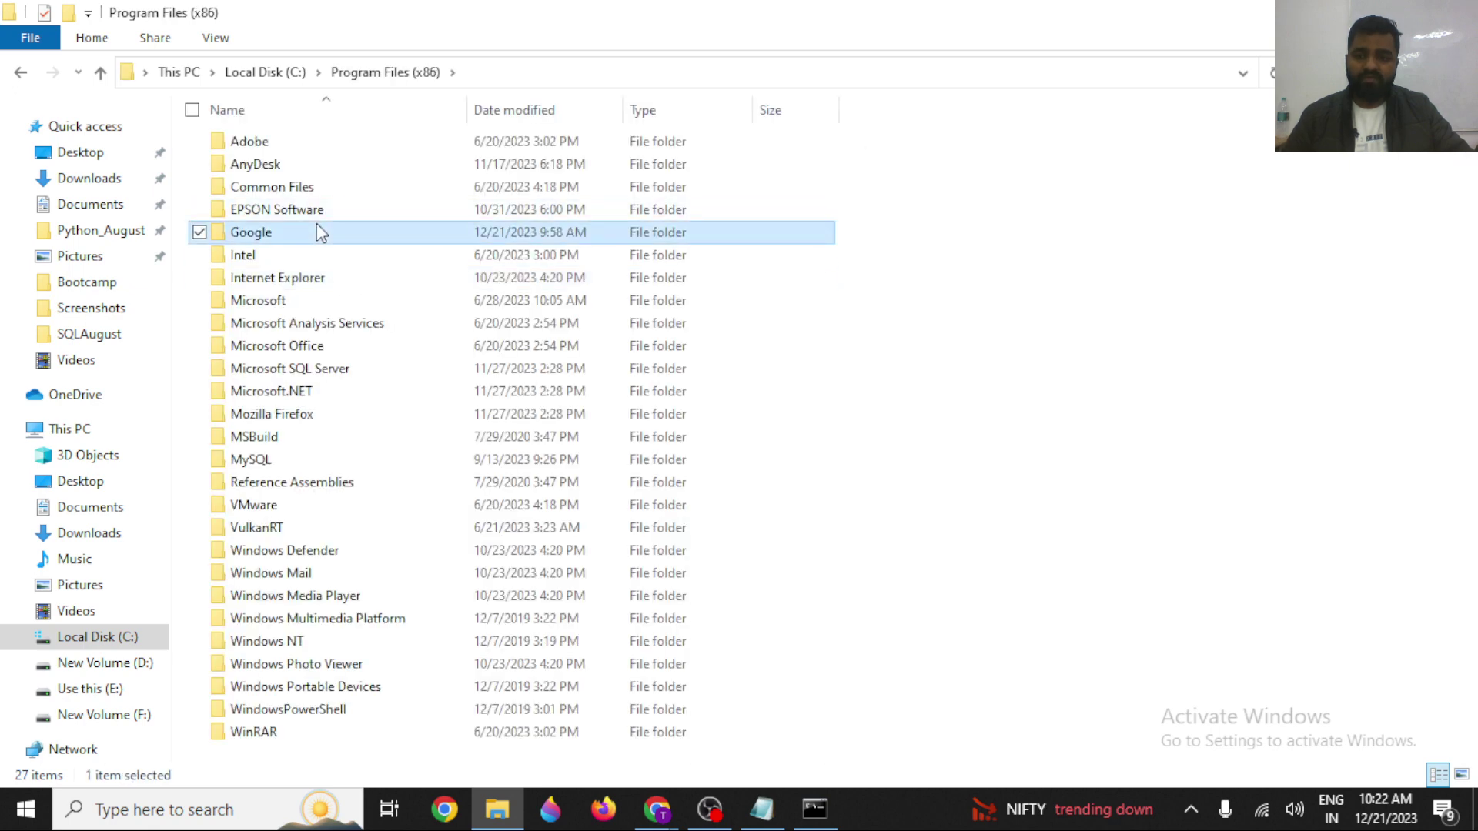
{"action": "left_click", "coordinate": [20, 72]}
{"action": "double_click", "coordinate": [274, 266]}
{"action": "left_click", "coordinate": [267, 277]}
{"action": "left_click", "coordinate": [267, 264]}
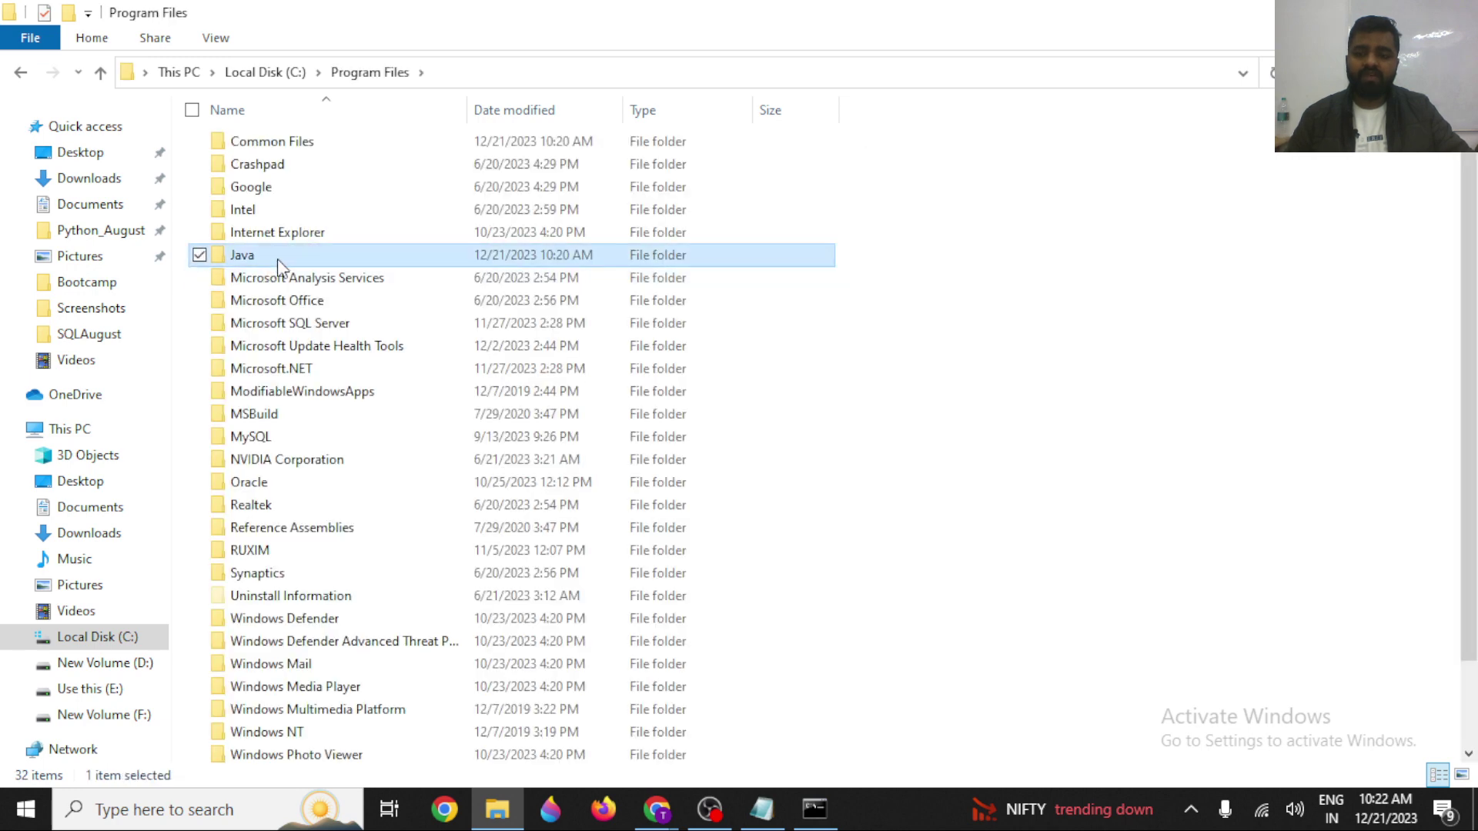
{"action": "double_click", "coordinate": [277, 258]}
{"action": "double_click", "coordinate": [264, 146]}
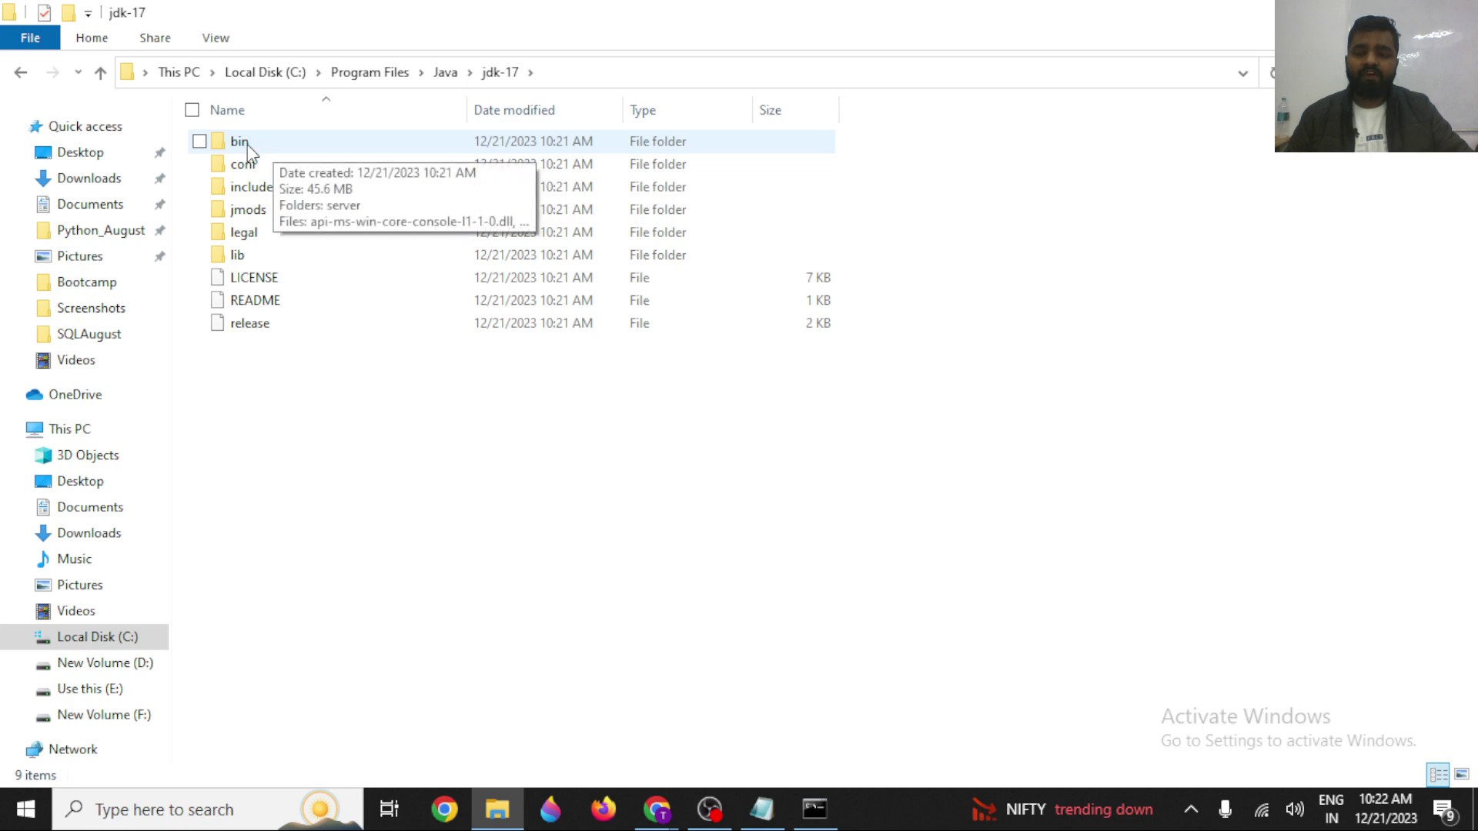
{"action": "double_click", "coordinate": [284, 147]}
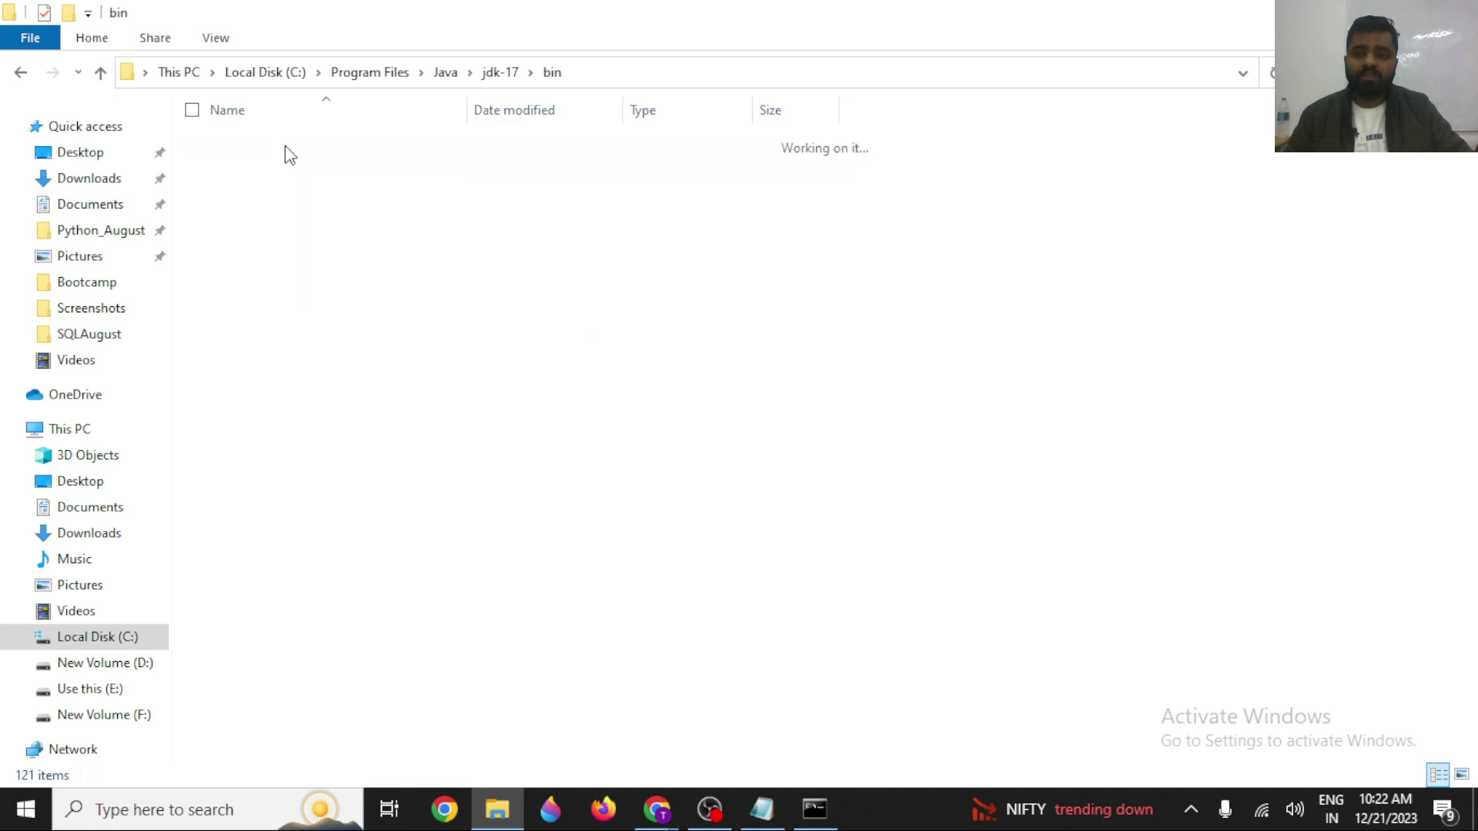
Copy the bin folder's full path from the address bar.
{"action": "scroll", "coordinate": [477, 262], "scroll_direction": "down", "scroll_amount": 3}
{"action": "scroll", "coordinate": [472, 274], "scroll_direction": "down", "scroll_amount": 11}
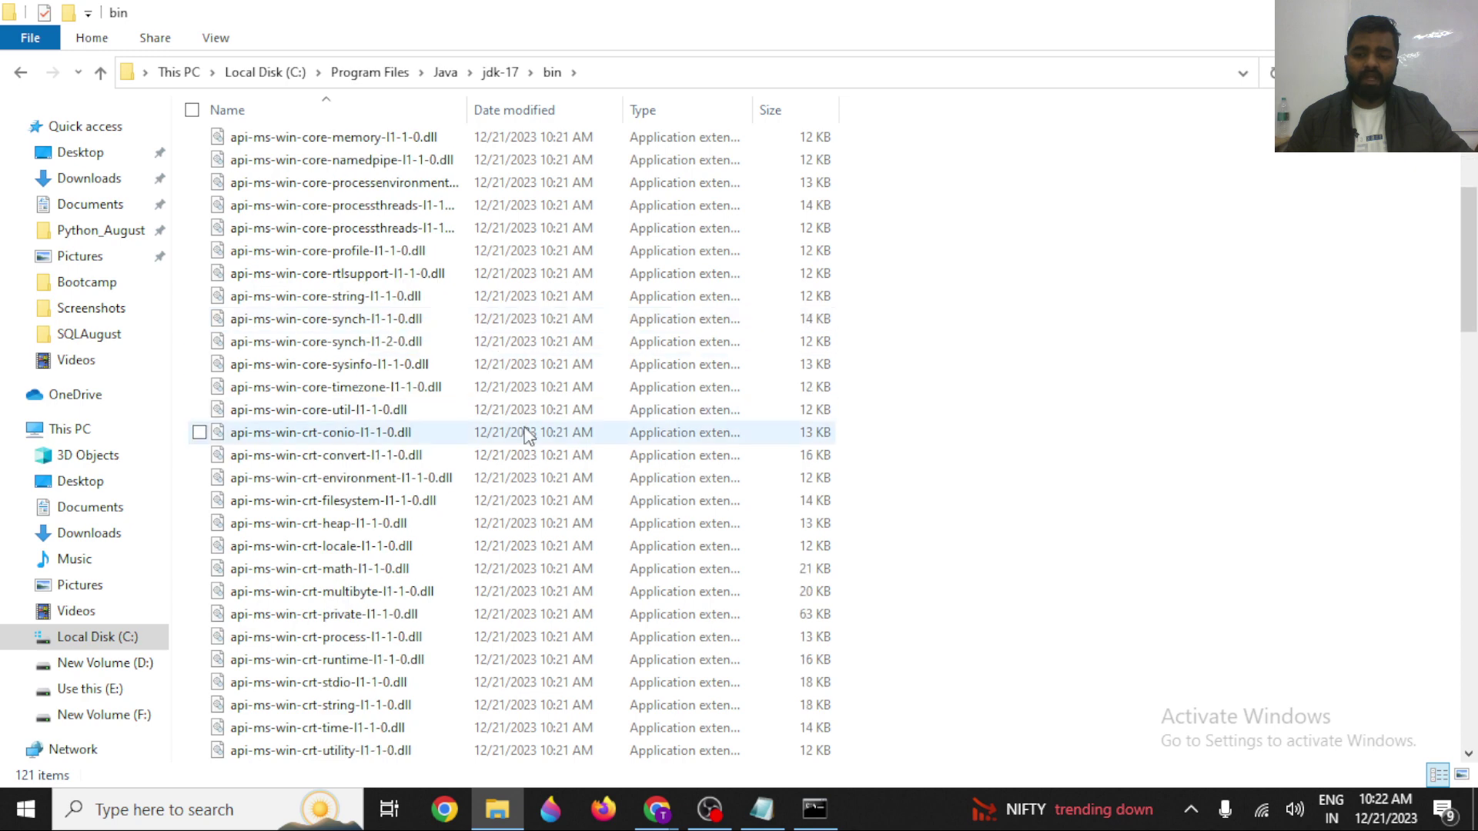
{"action": "scroll", "coordinate": [477, 591], "scroll_direction": "down", "scroll_amount": 9}
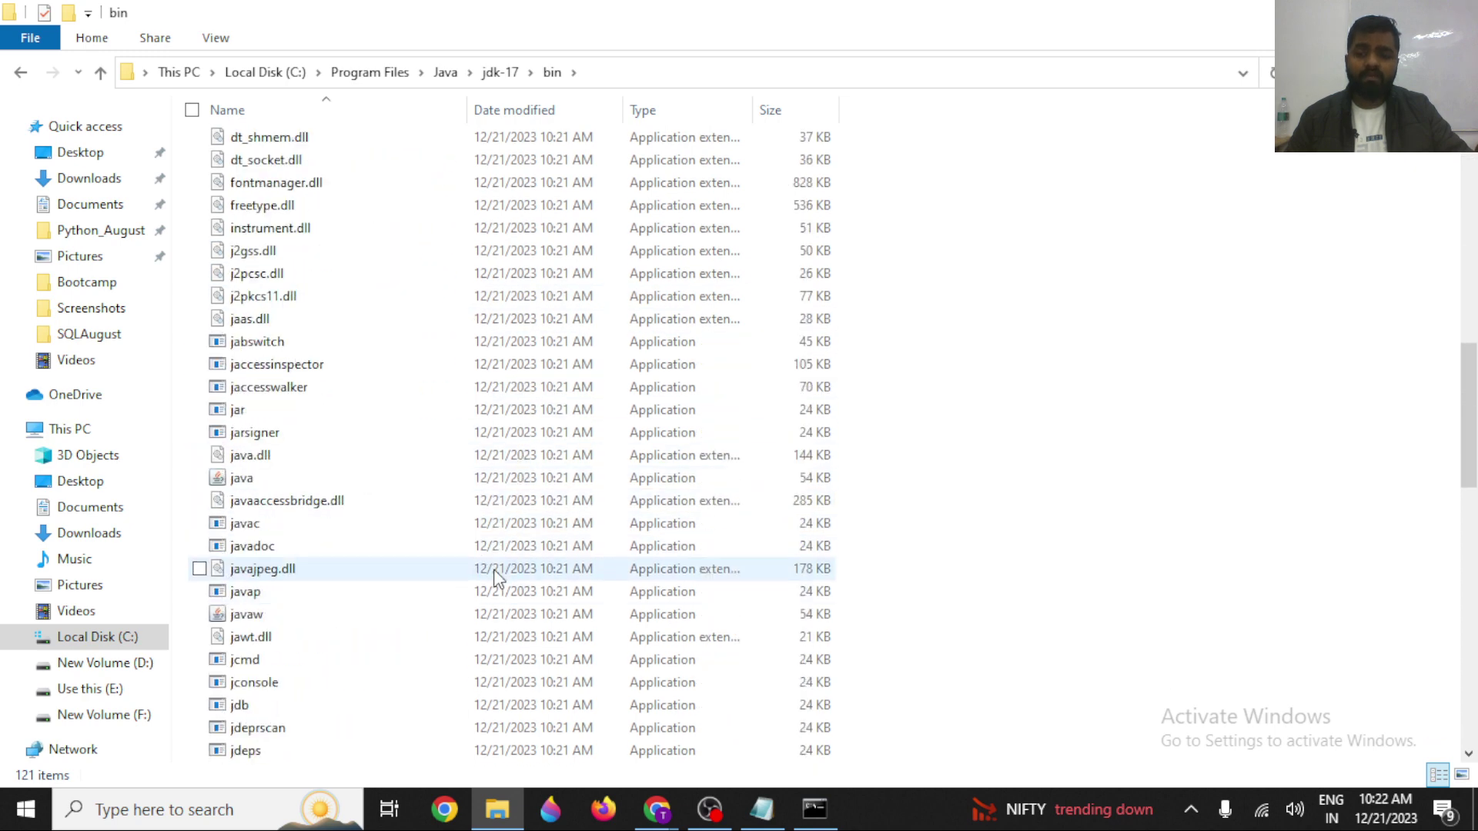
{"action": "left_click", "coordinate": [682, 72]}
{"action": "key", "text": "ctrl+c"}
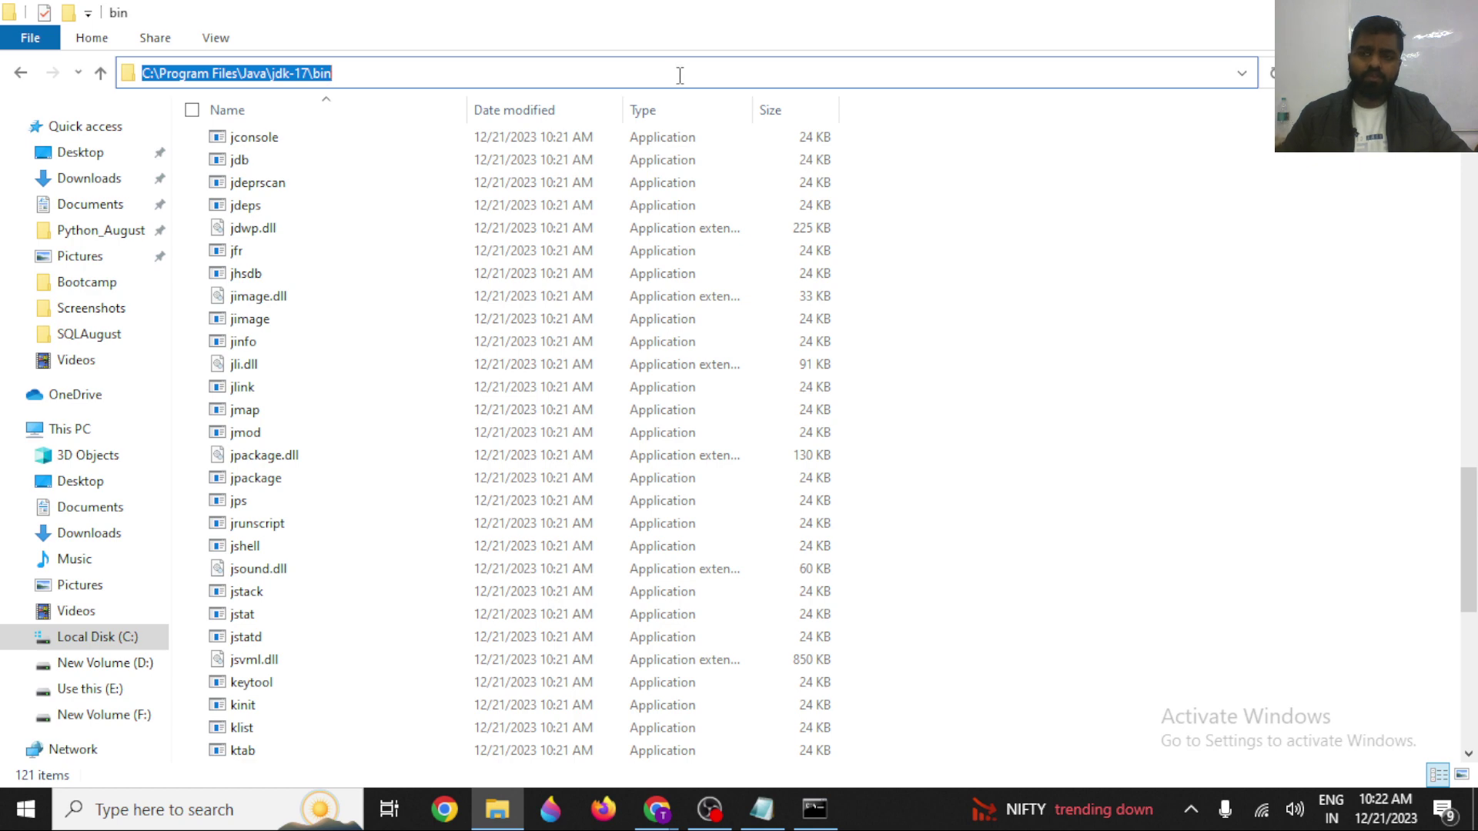
{"action": "left_click", "coordinate": [680, 75]}
{"action": "left_click_drag", "start_coordinate": [153, 73], "coordinate": [355, 78]}
{"action": "left_click", "coordinate": [413, 80]}
Open the Environment Variables window from System Properties and select the system Path variable.
{"action": "key", "text": "super"}
{"action": "type", "text": "edit"}
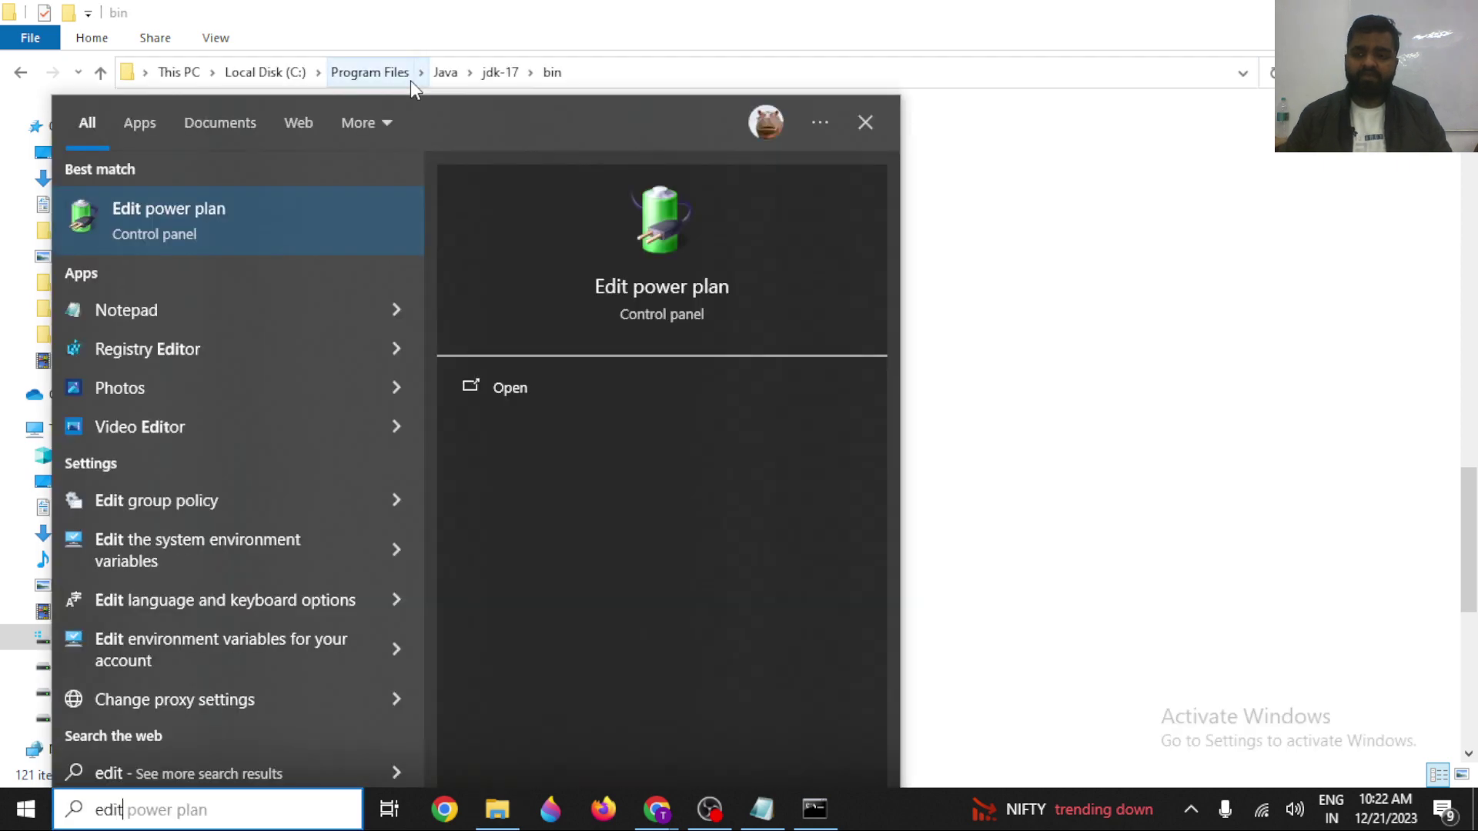
{"action": "key", "text": "BackSpace"}
{"action": "key", "text": "BackSpace"}
{"action": "key", "text": "BackSpace"}
{"action": "key", "text": "BackSpace"}
{"action": "type", "text": "envr"}
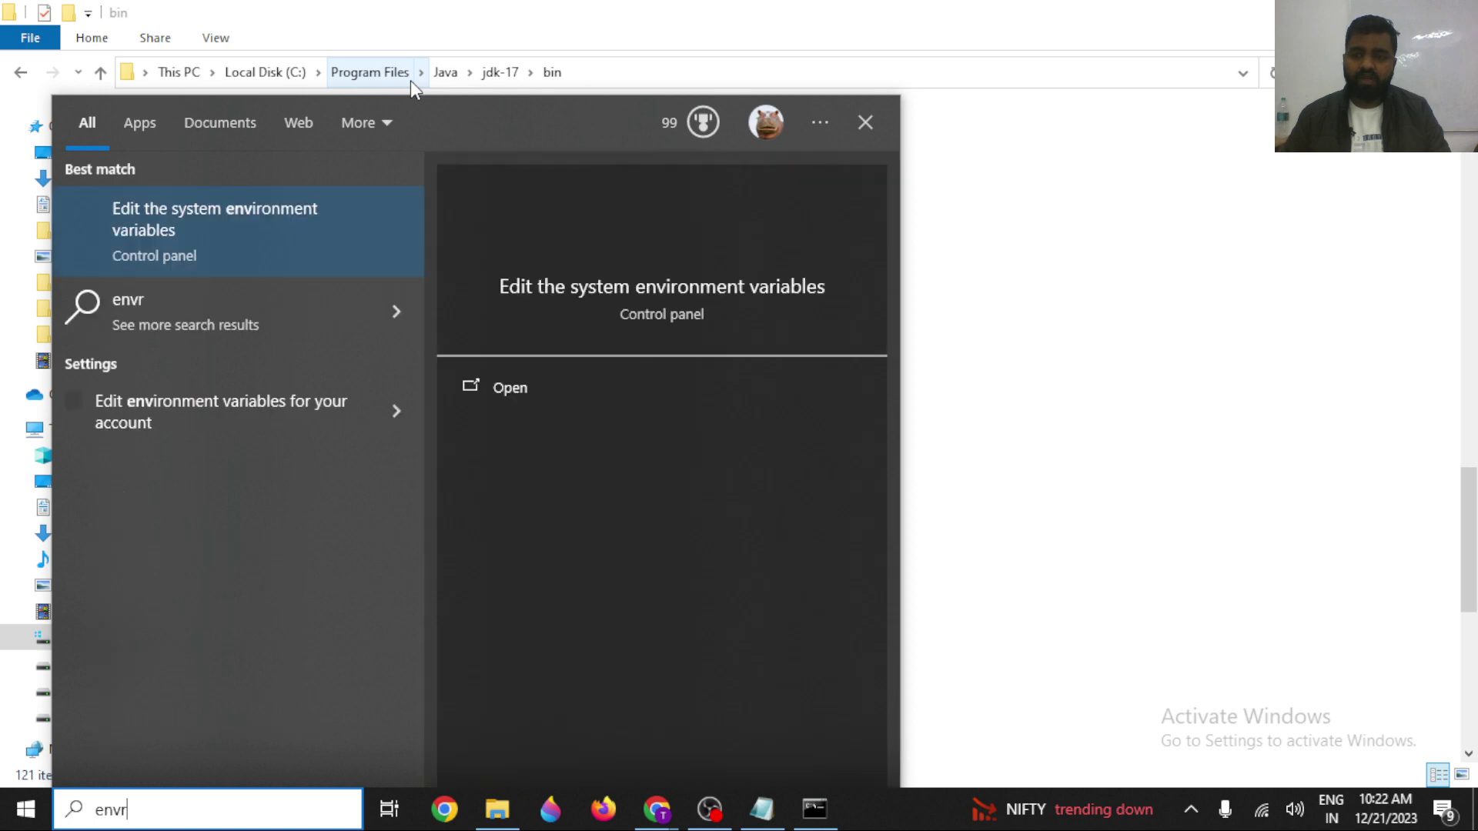
{"action": "key", "text": "BackSpace"}
{"action": "key", "text": "Escape"}
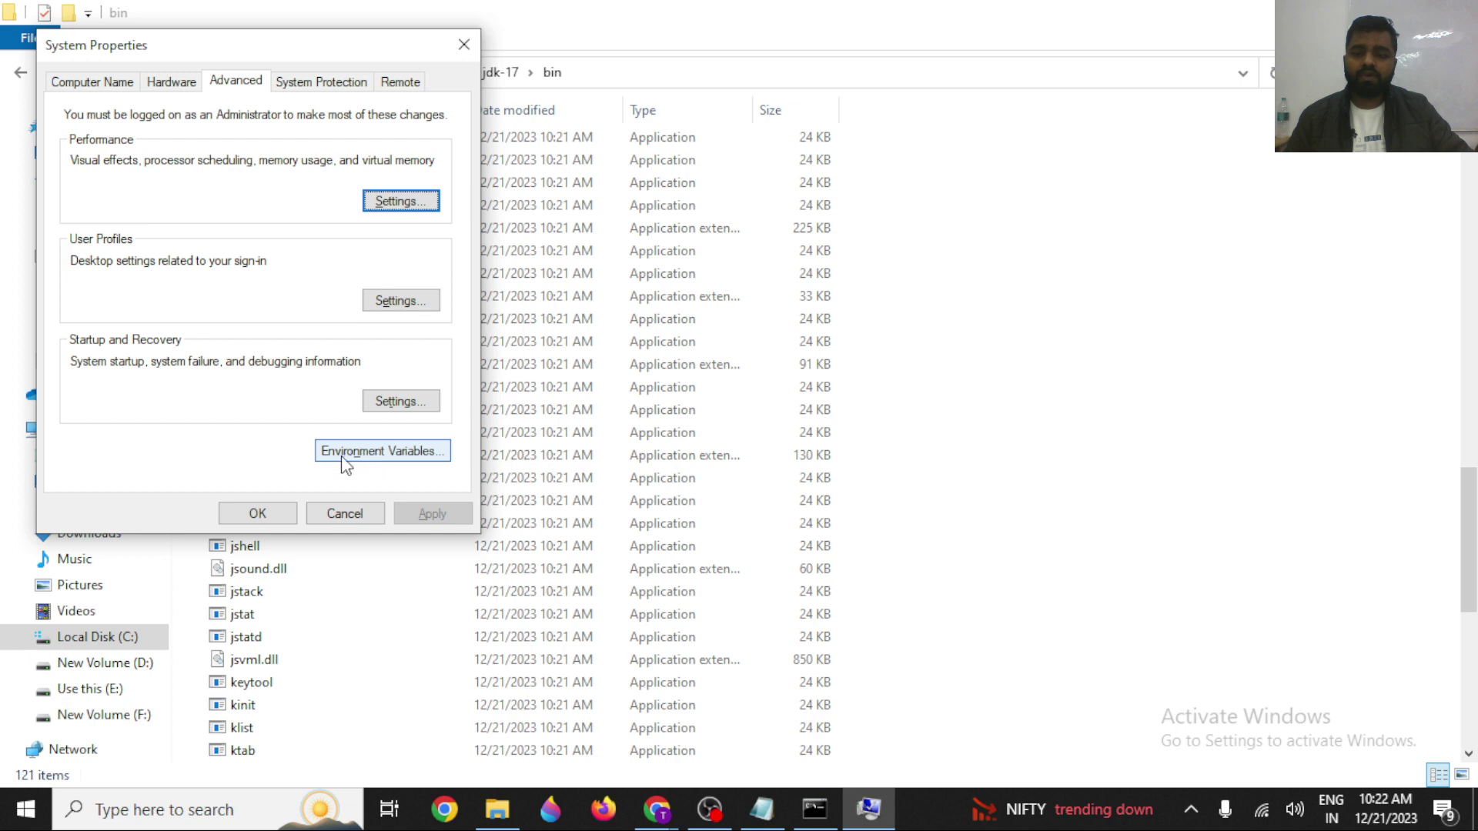
{"action": "left_click", "coordinate": [406, 460]}
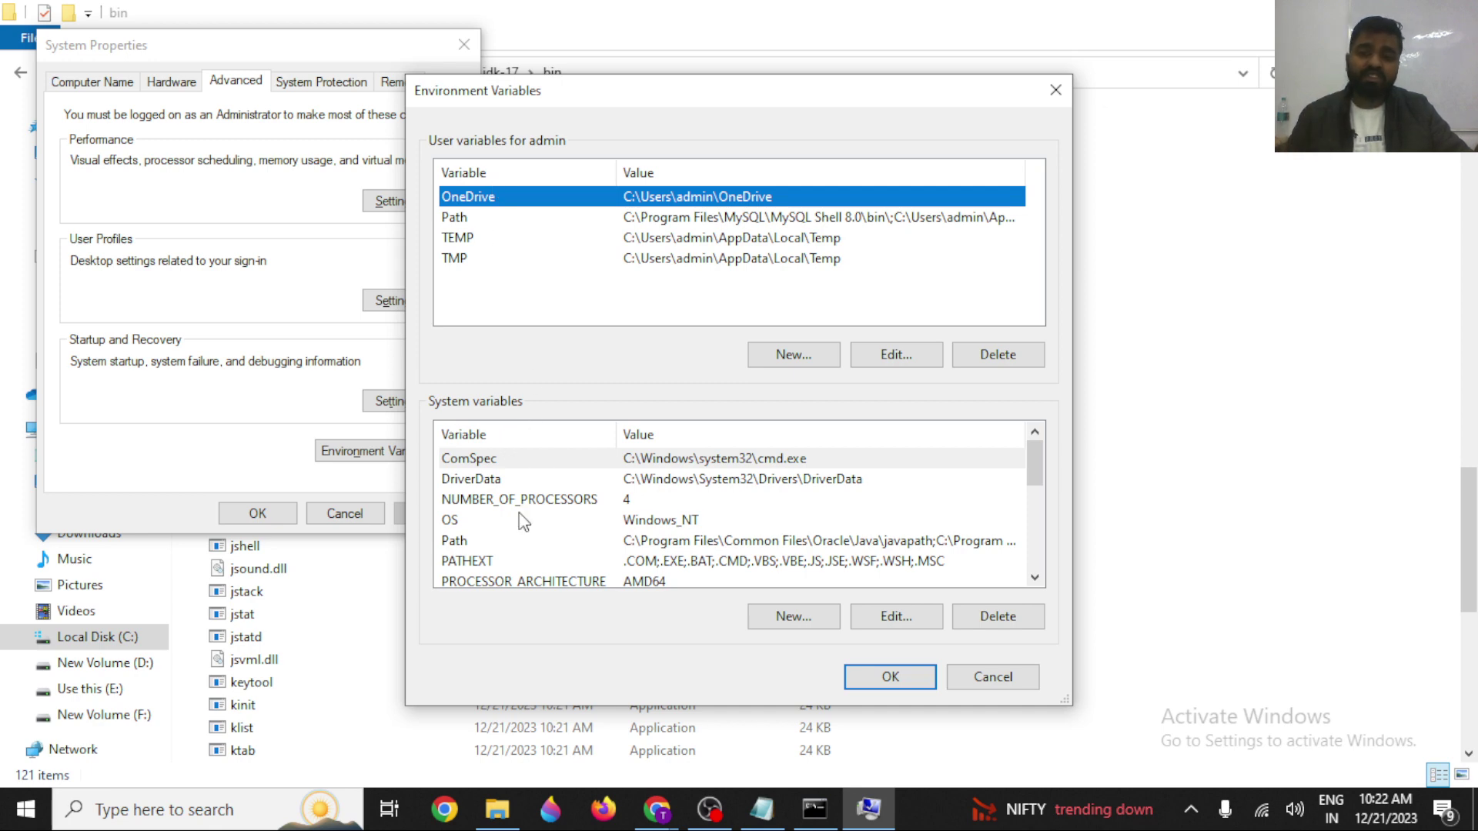
{"action": "left_click", "coordinate": [467, 542]}
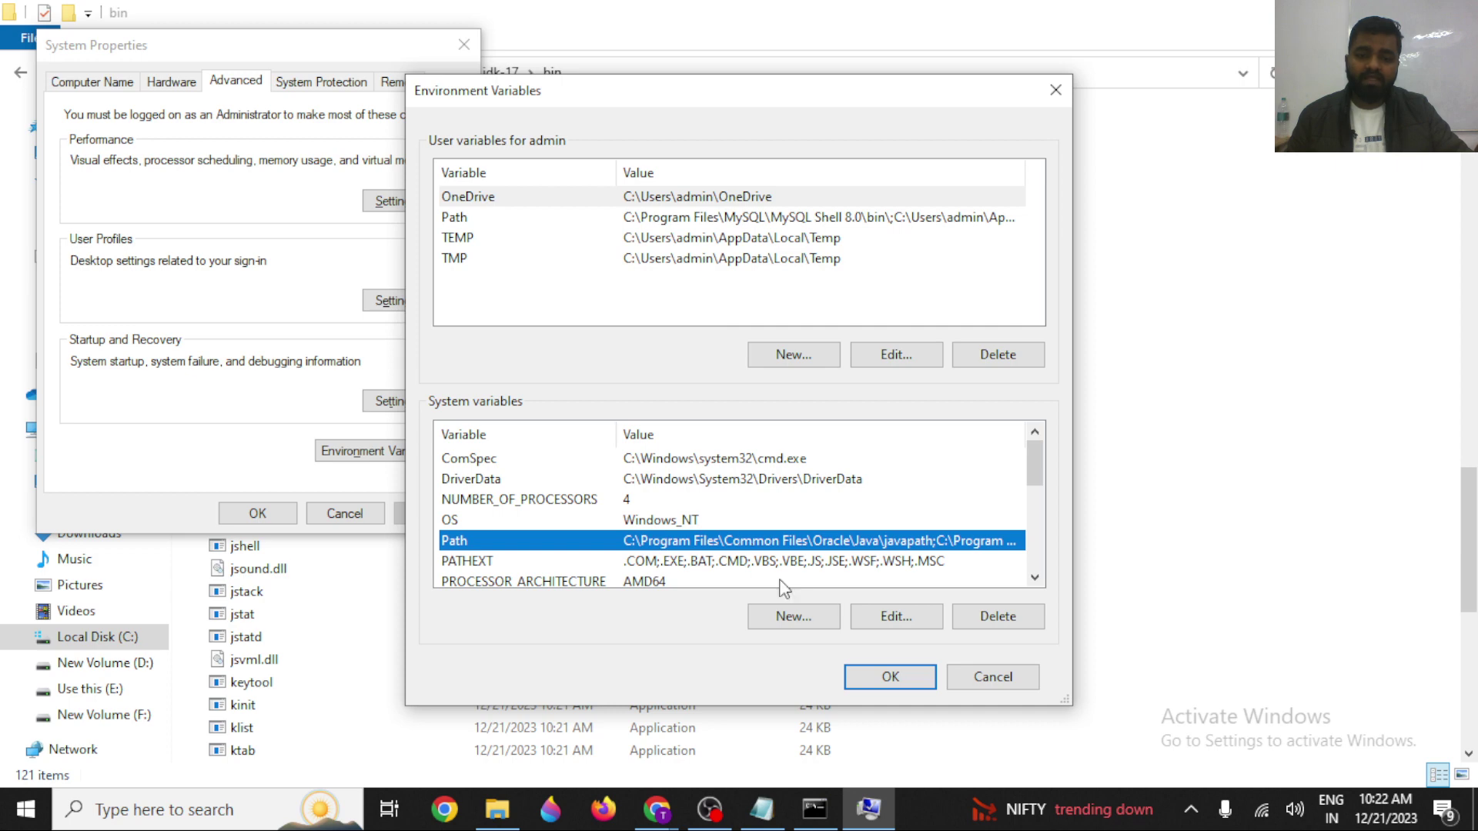
Add C:\Program Files\Java\jdk-17\bin as a new system Path entry and save.
{"action": "left_click", "coordinate": [892, 617]}
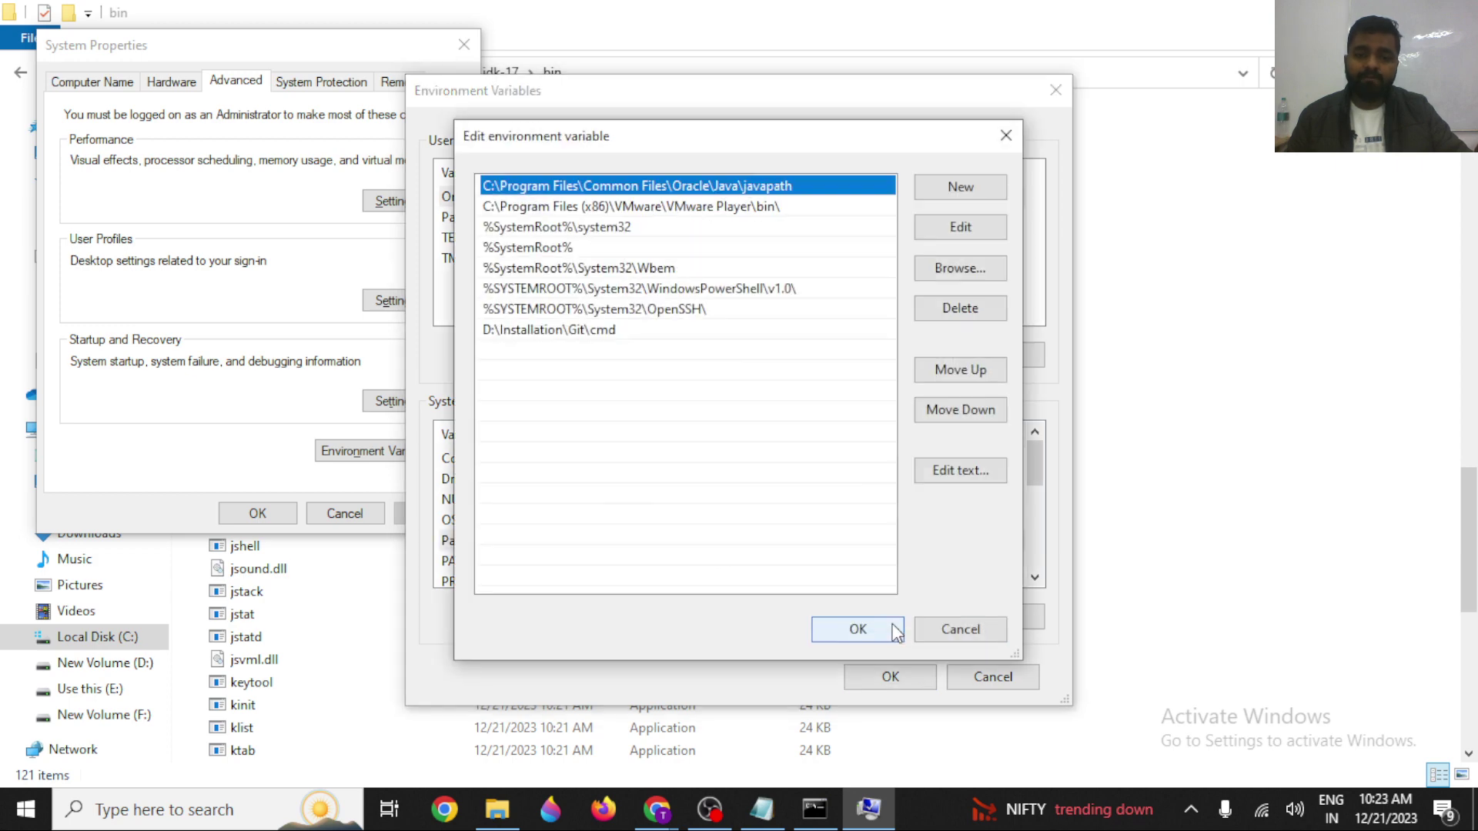
{"action": "left_click", "coordinate": [571, 331]}
{"action": "left_click", "coordinate": [571, 356]}
{"action": "left_click", "coordinate": [977, 188]}
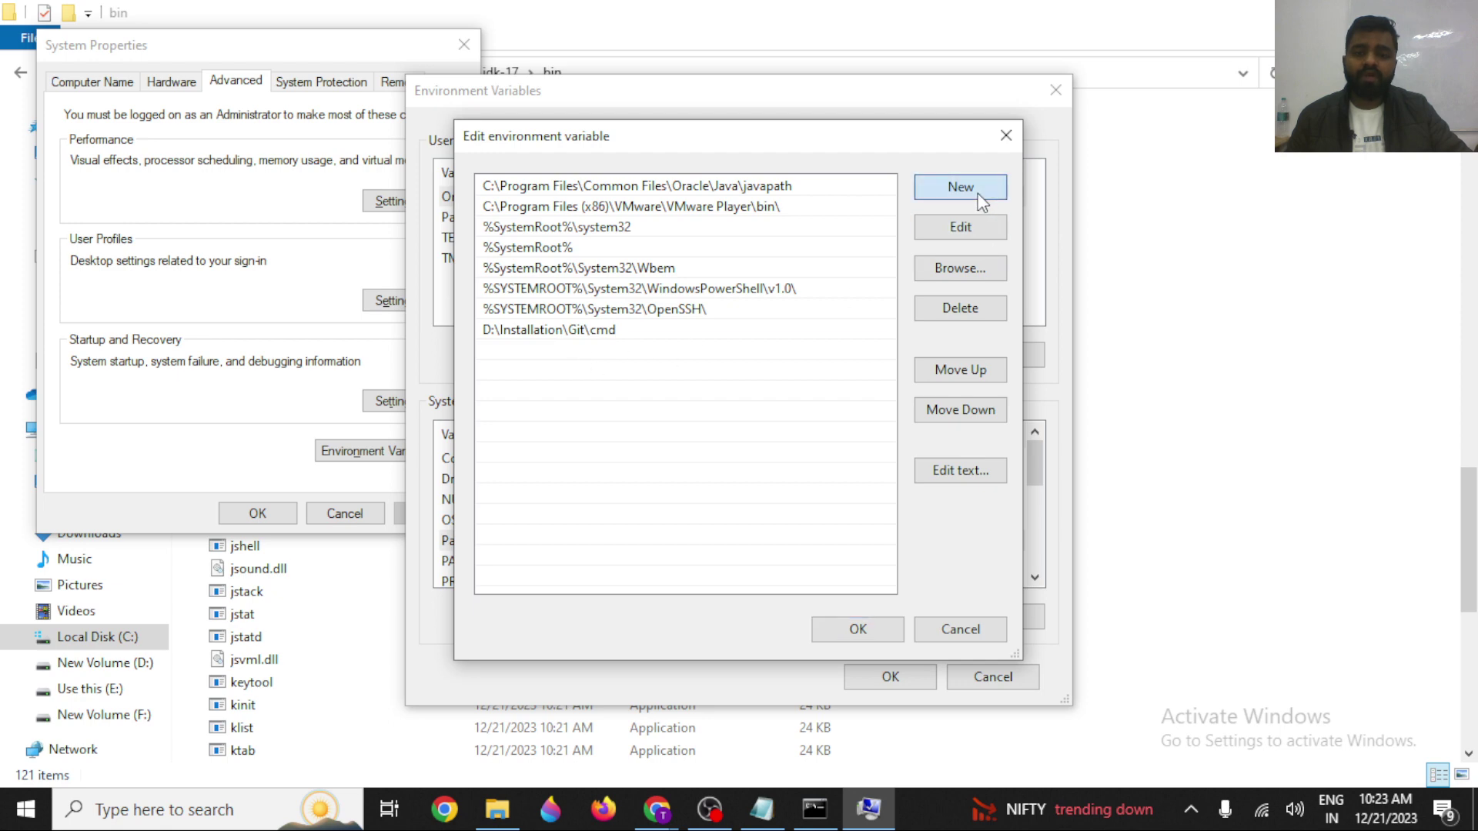
{"action": "key", "text": "ctrl+v"}
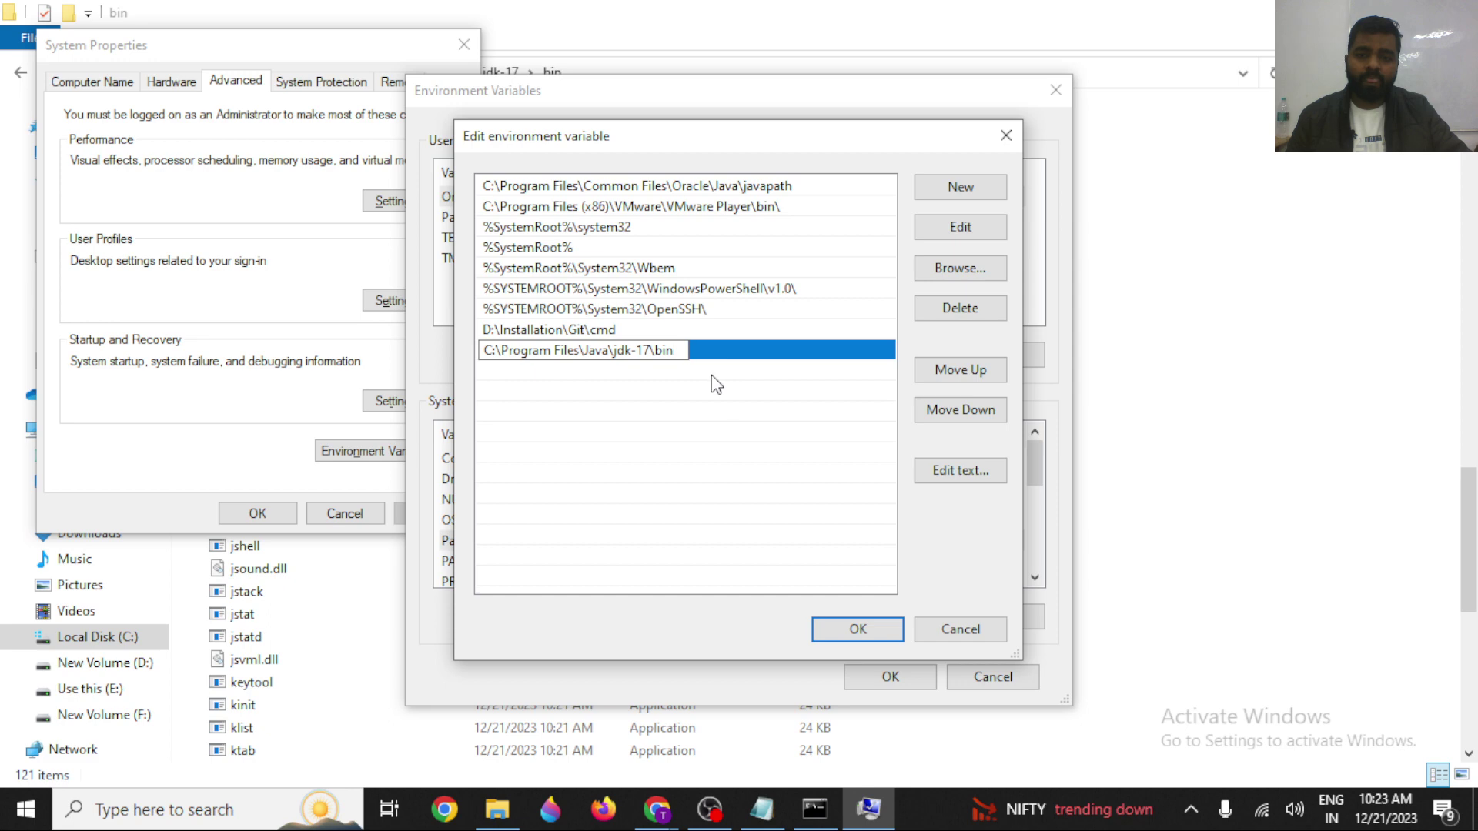
{"action": "left_click", "coordinate": [856, 629]}
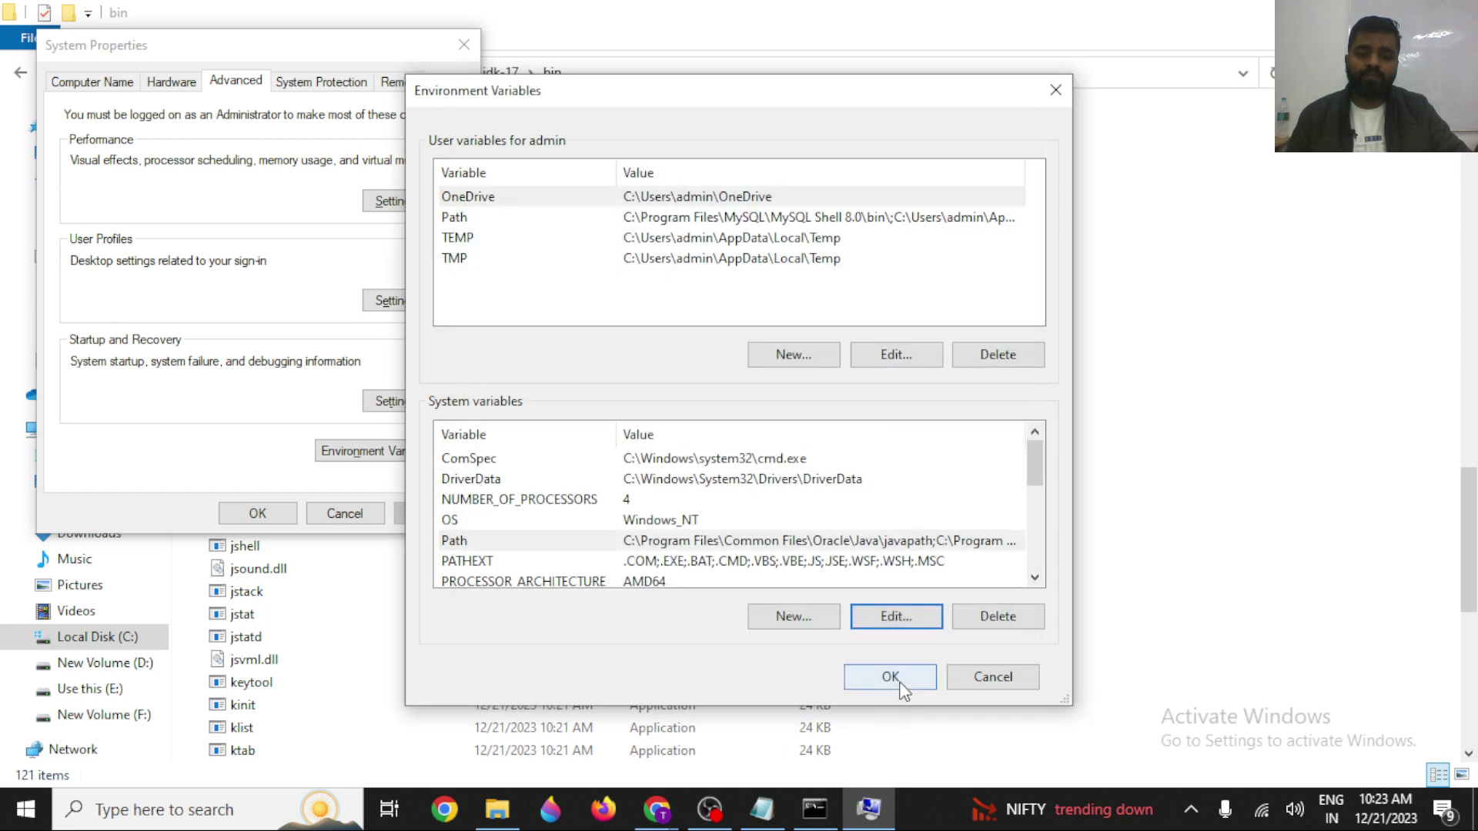
{"action": "left_click", "coordinate": [891, 677]}
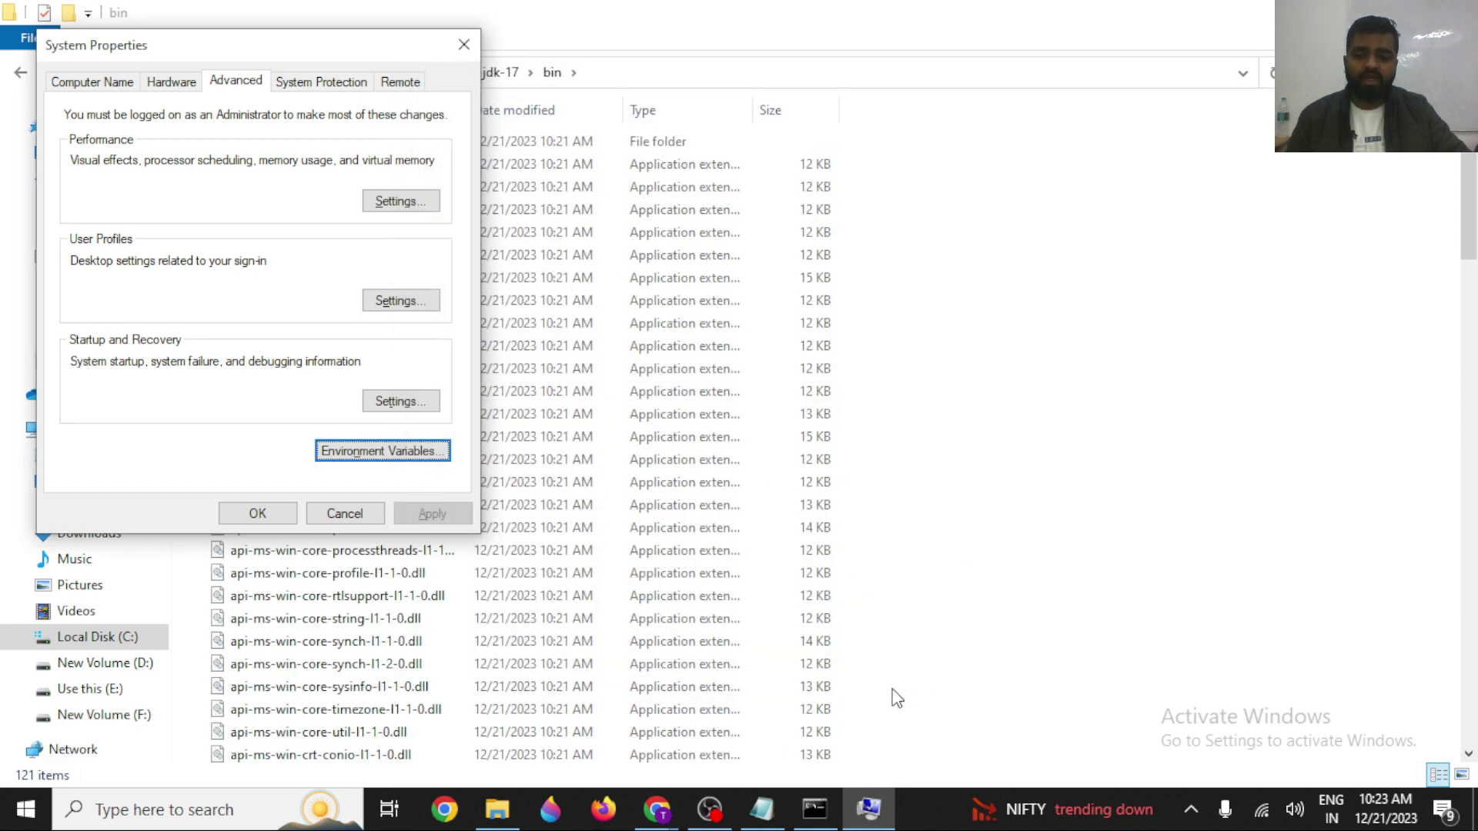
{"action": "left_click", "coordinate": [1039, 441]}
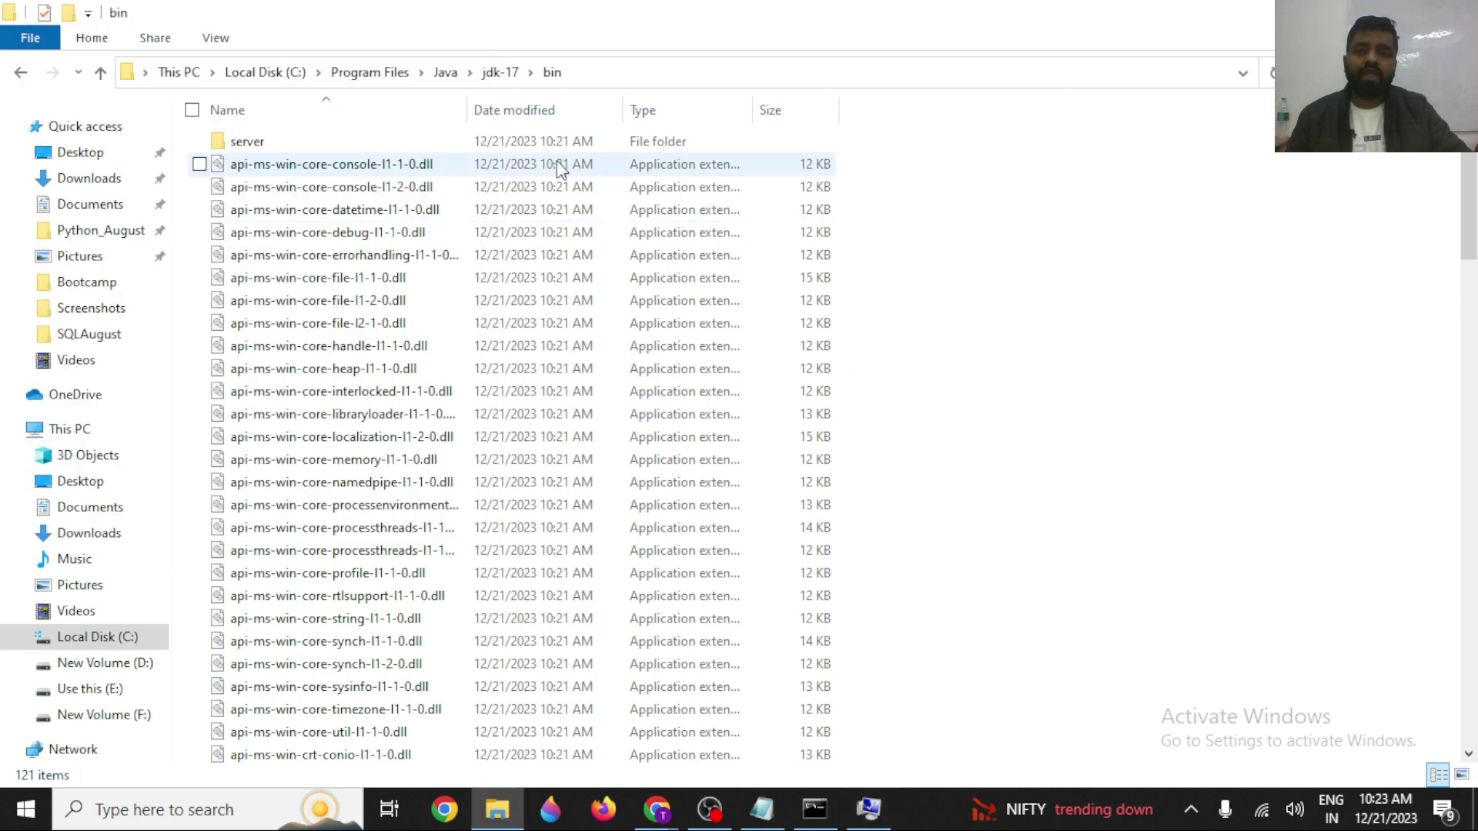
Copy the jdk-17 folder path C:\Program Files\Java\jdk-17 and return to System Properties.
{"action": "left_click", "coordinate": [497, 71]}
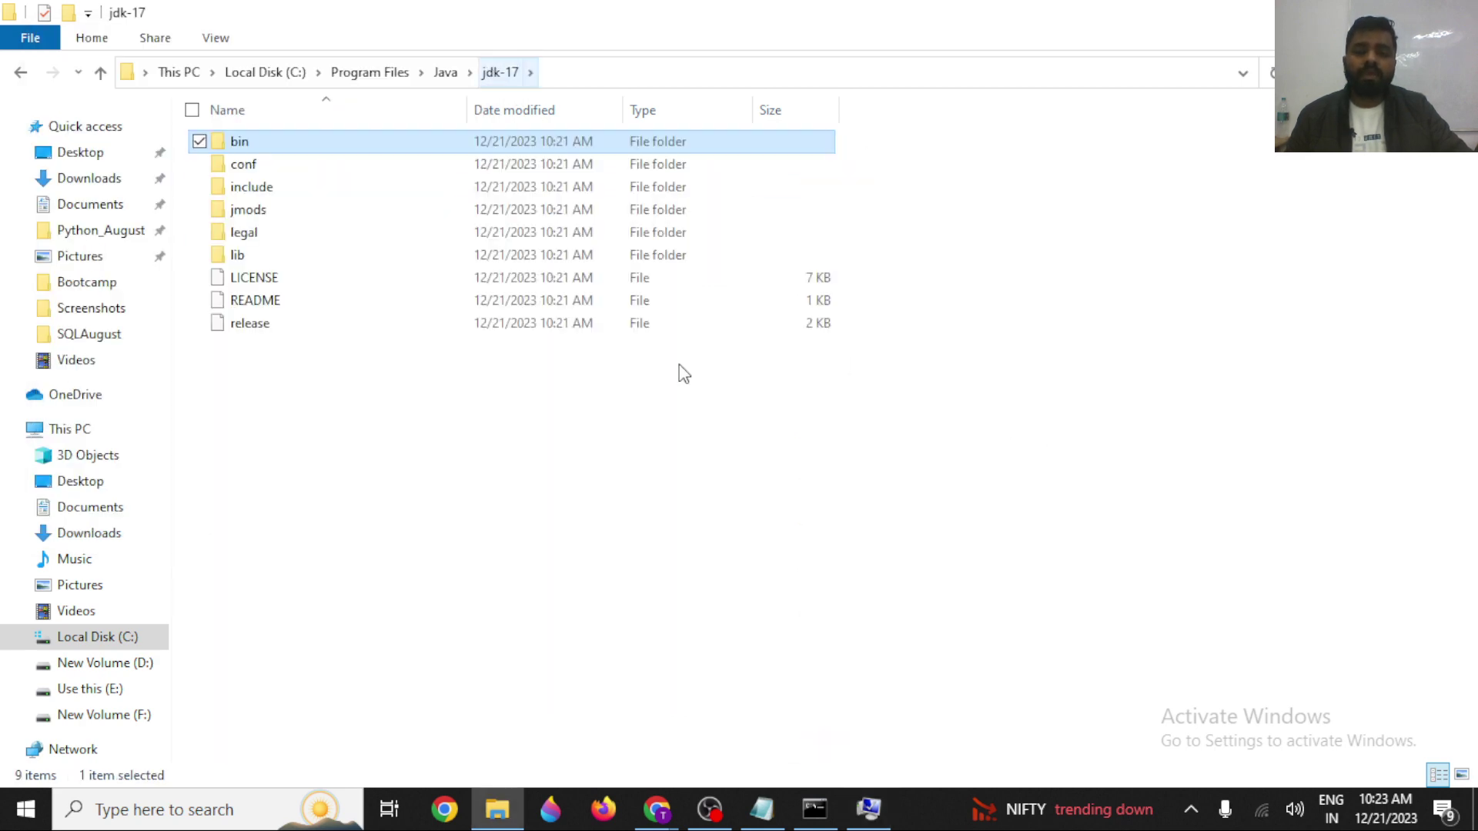
{"action": "left_click", "coordinate": [674, 576]}
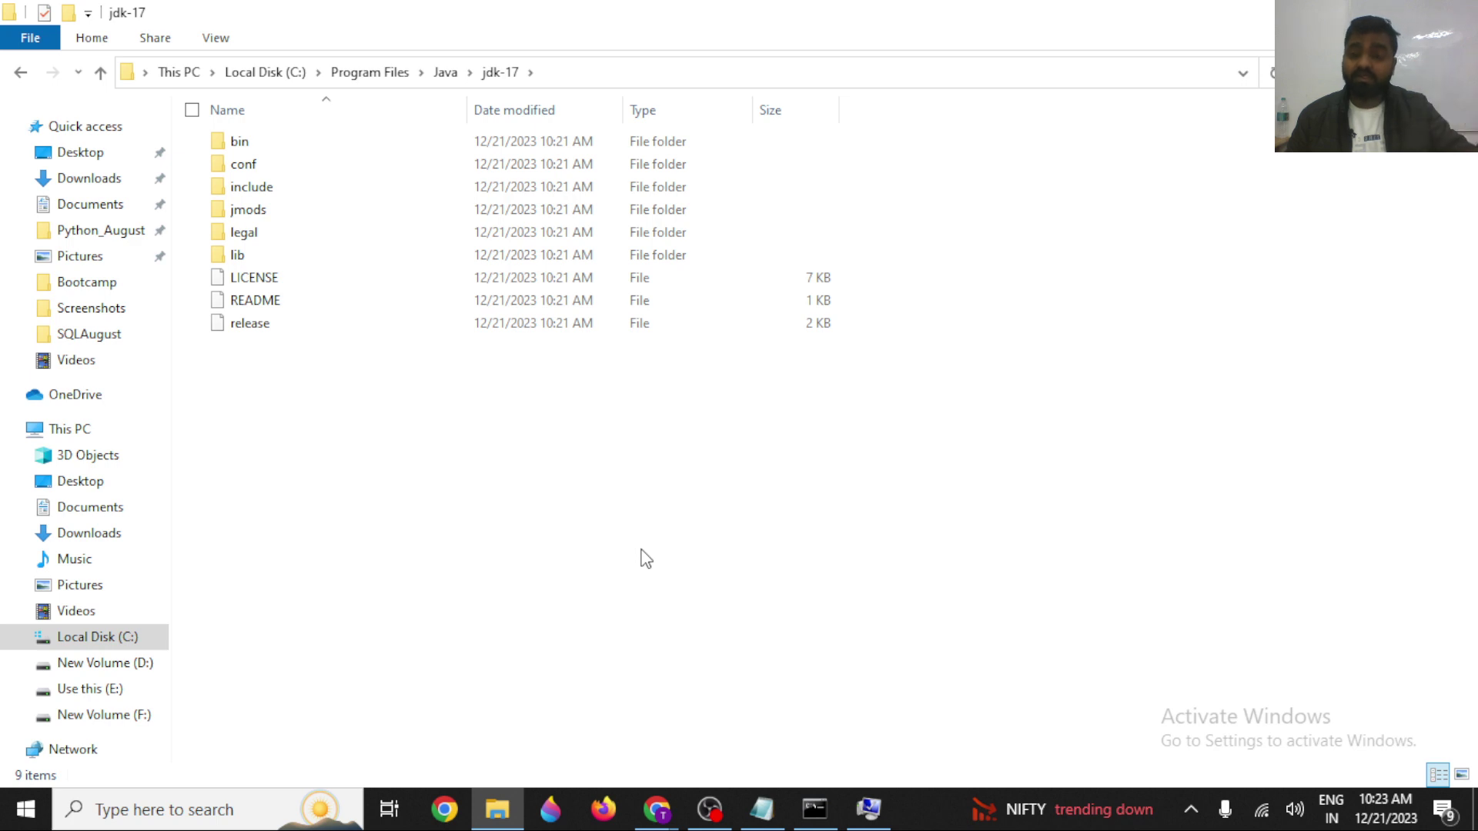
{"action": "left_click", "coordinate": [238, 142]}
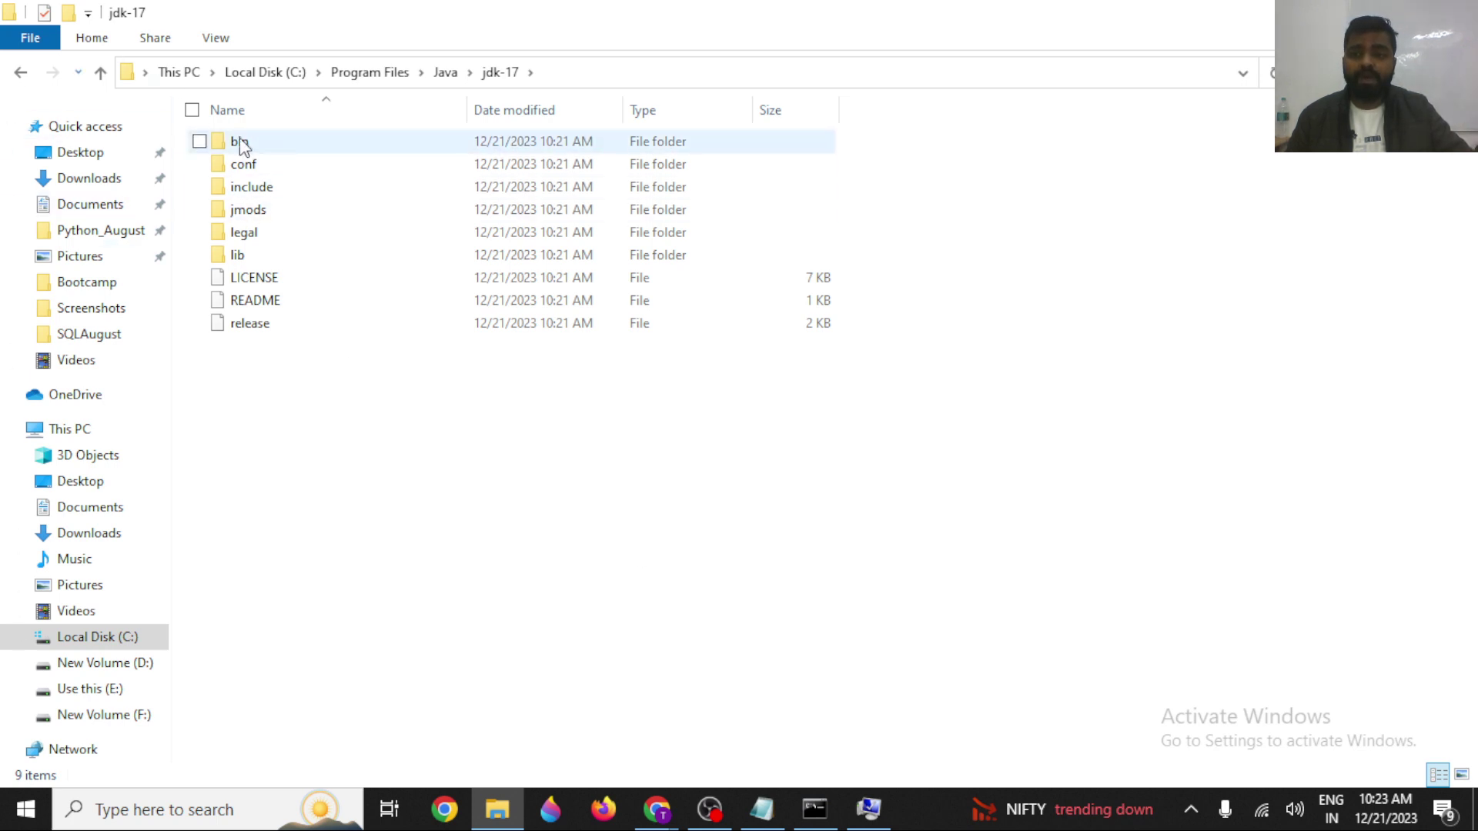
{"action": "left_click", "coordinate": [594, 74]}
{"action": "key", "text": "ctrl+c"}
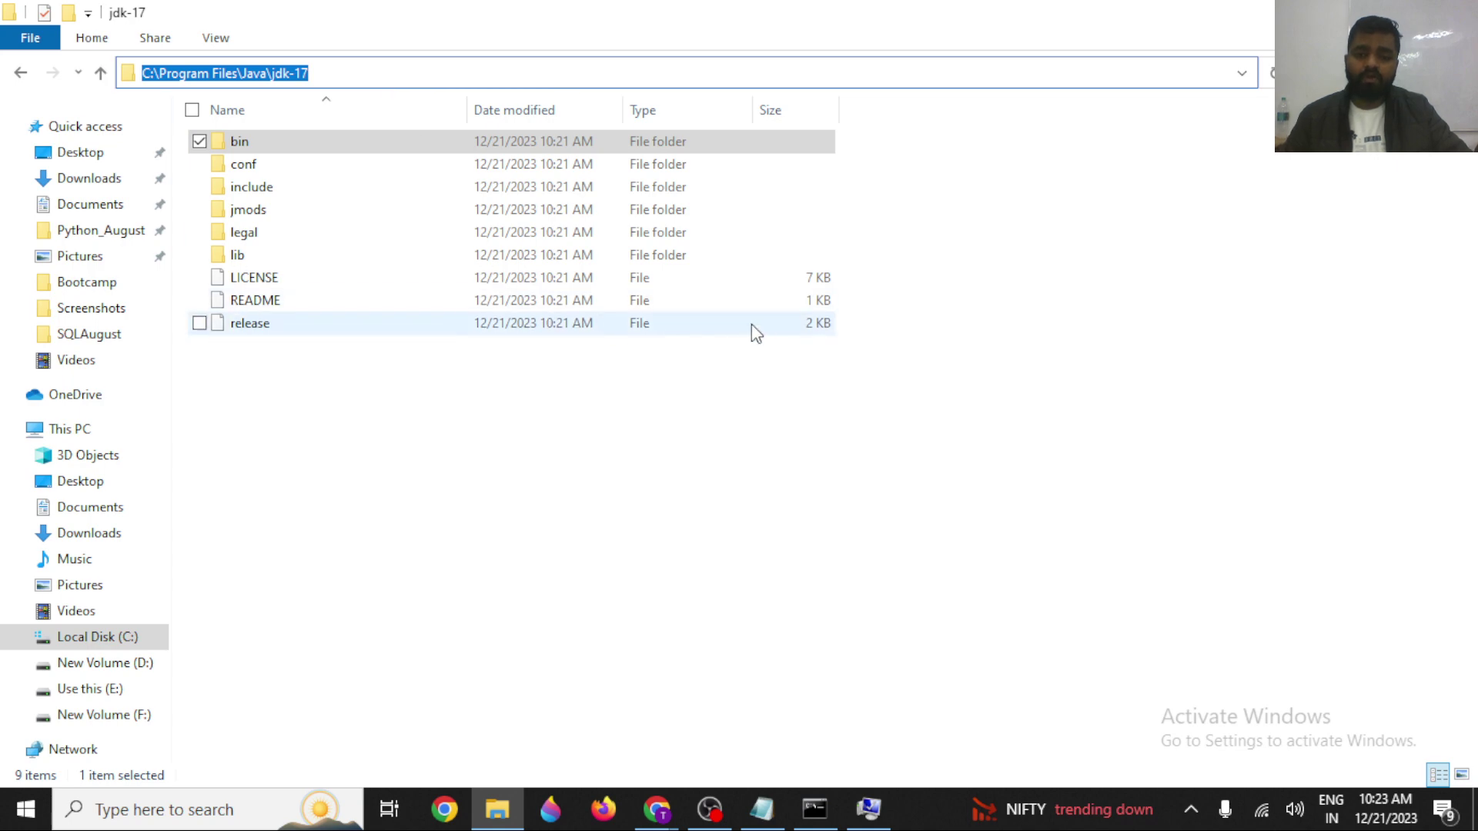
{"action": "left_click", "coordinate": [867, 816]}
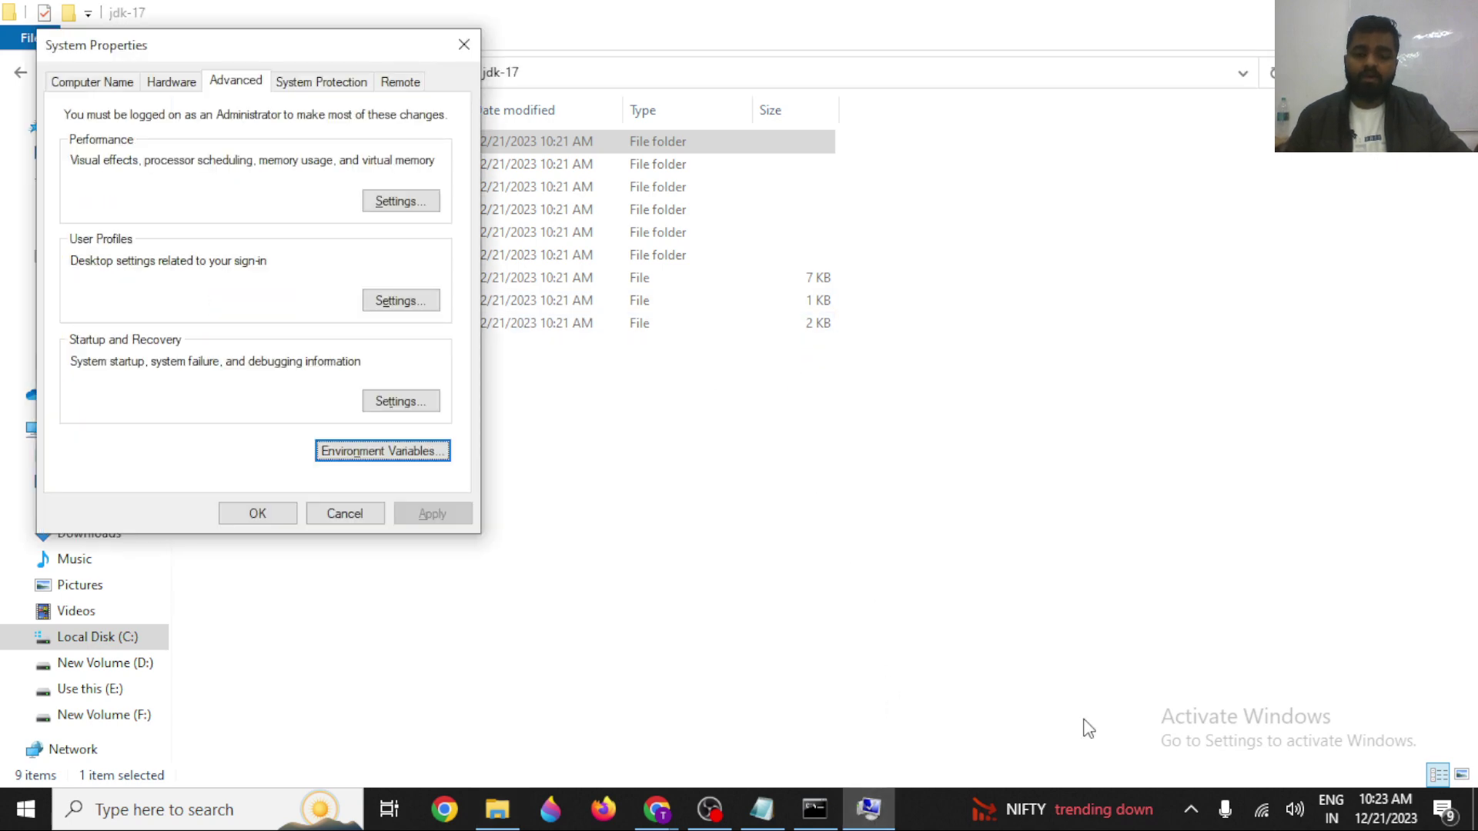
Create system variable JAVA_HOME set to C:\Program Files\Java\jdk-17 and close all dialogs.
{"action": "left_click", "coordinate": [380, 454]}
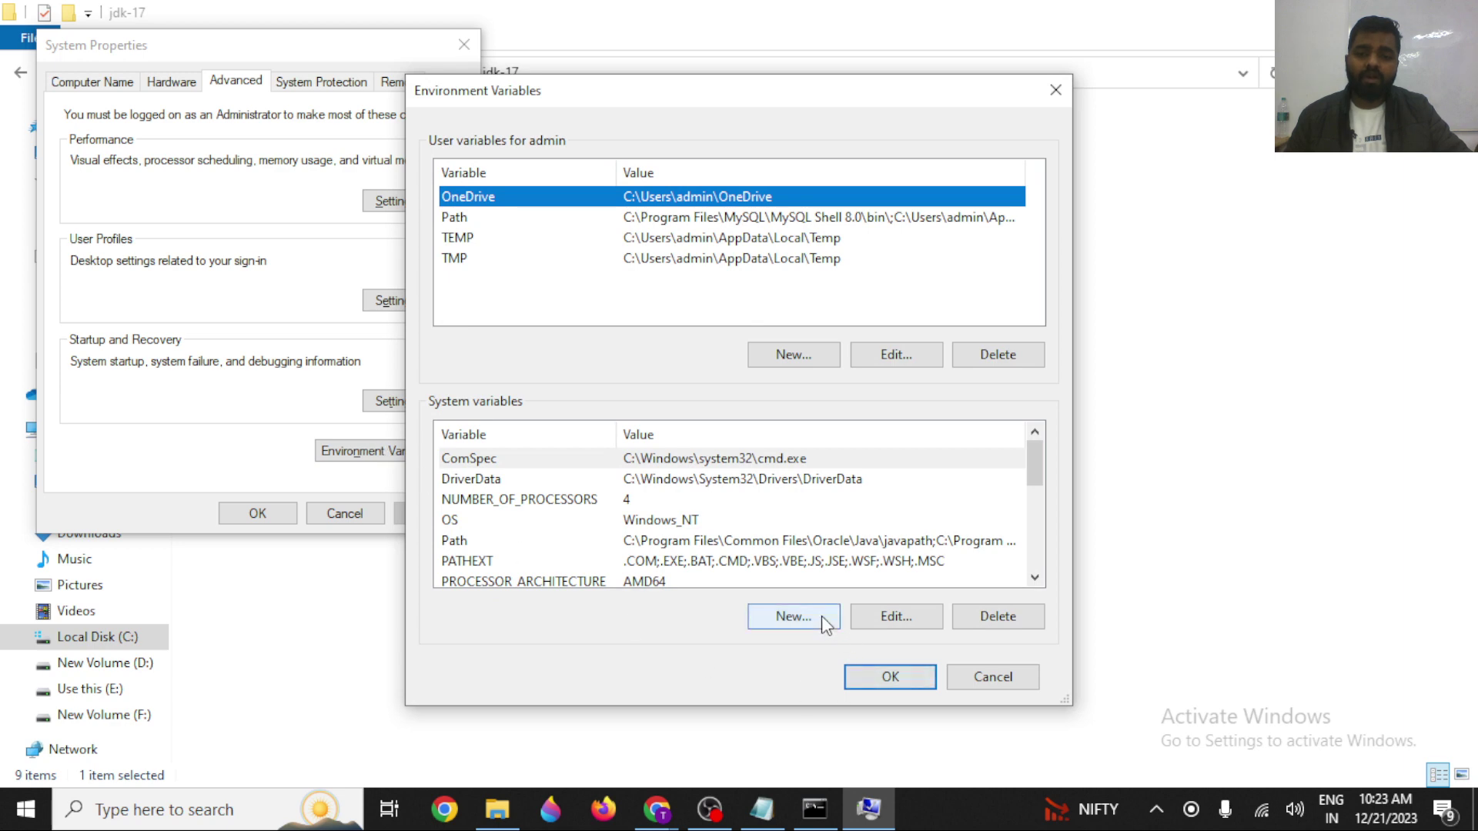
{"action": "left_click", "coordinate": [821, 615]}
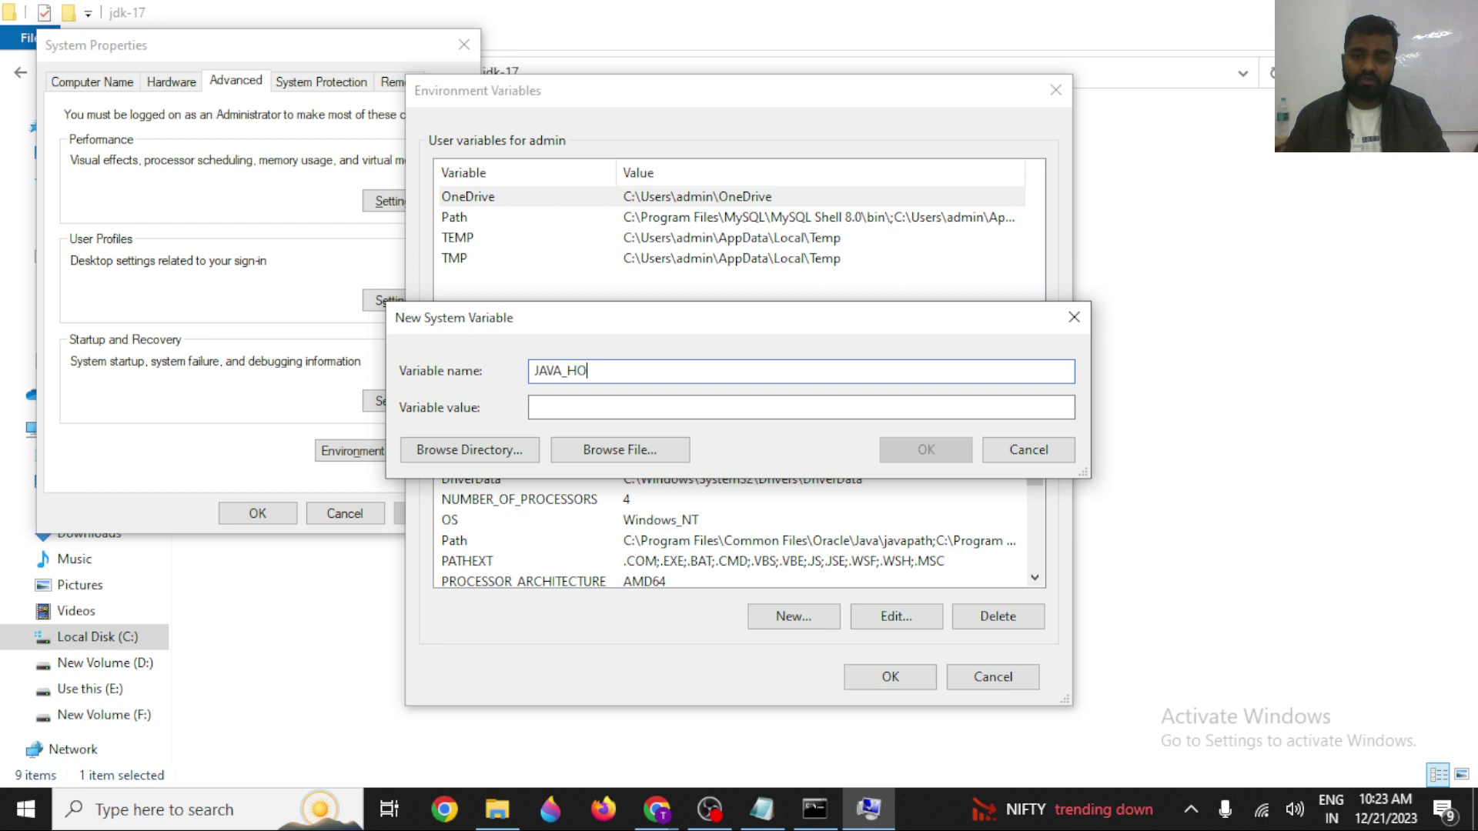
{"action": "key", "text": "ctrl+v"}
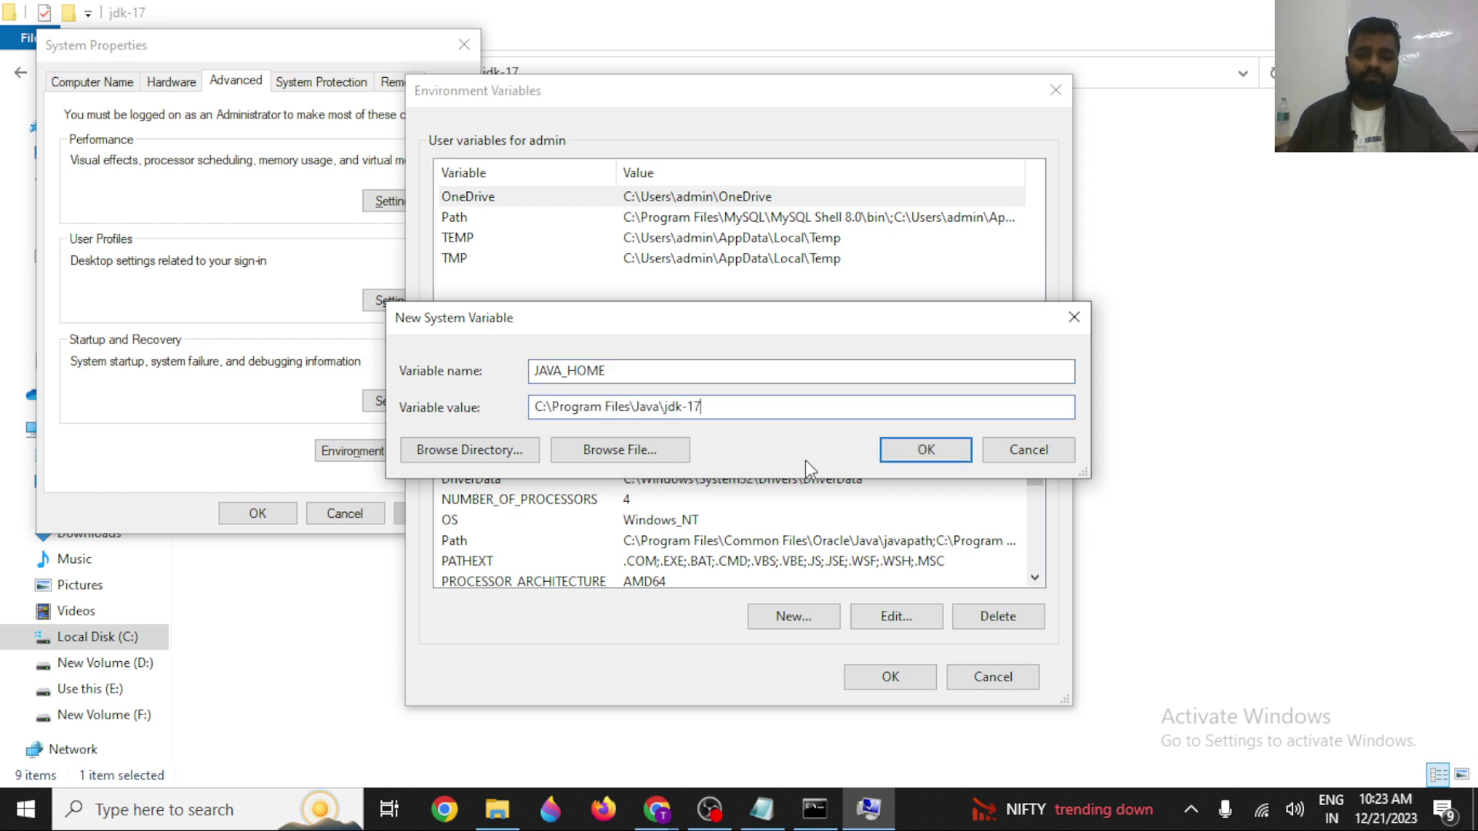
{"action": "left_click", "coordinate": [941, 456]}
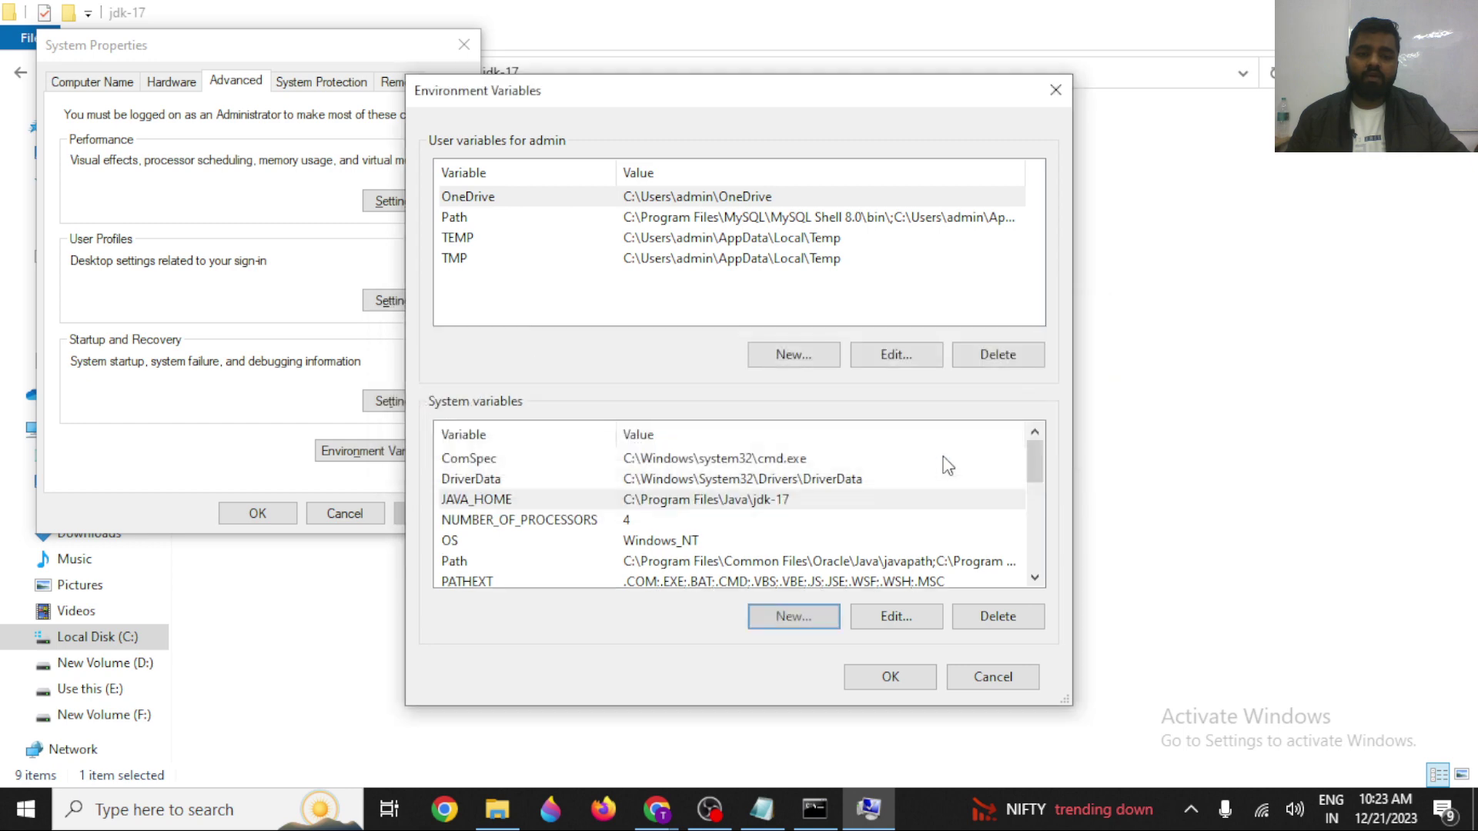
{"action": "left_click", "coordinate": [912, 686]}
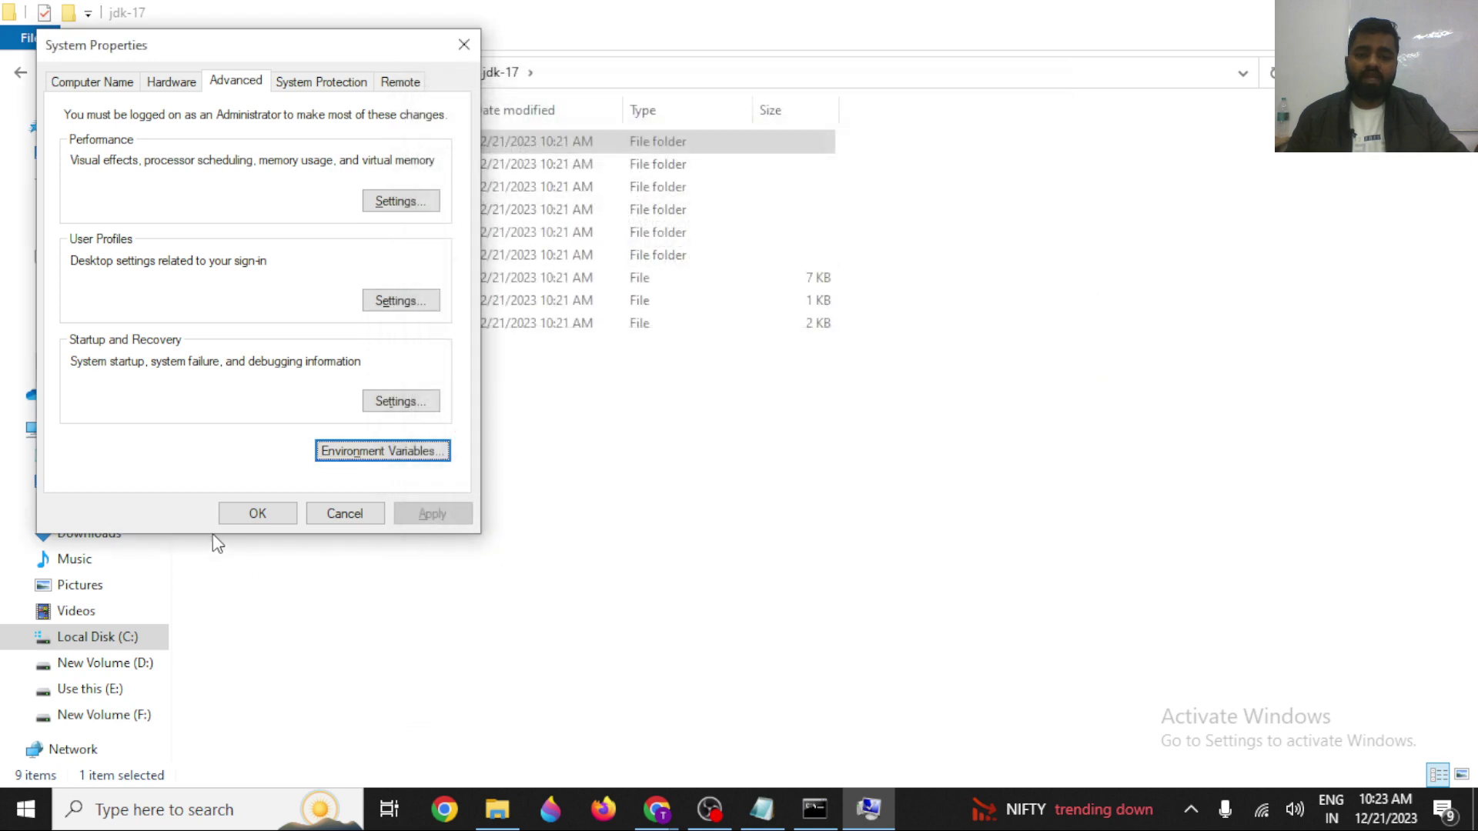
{"action": "left_click", "coordinate": [258, 513]}
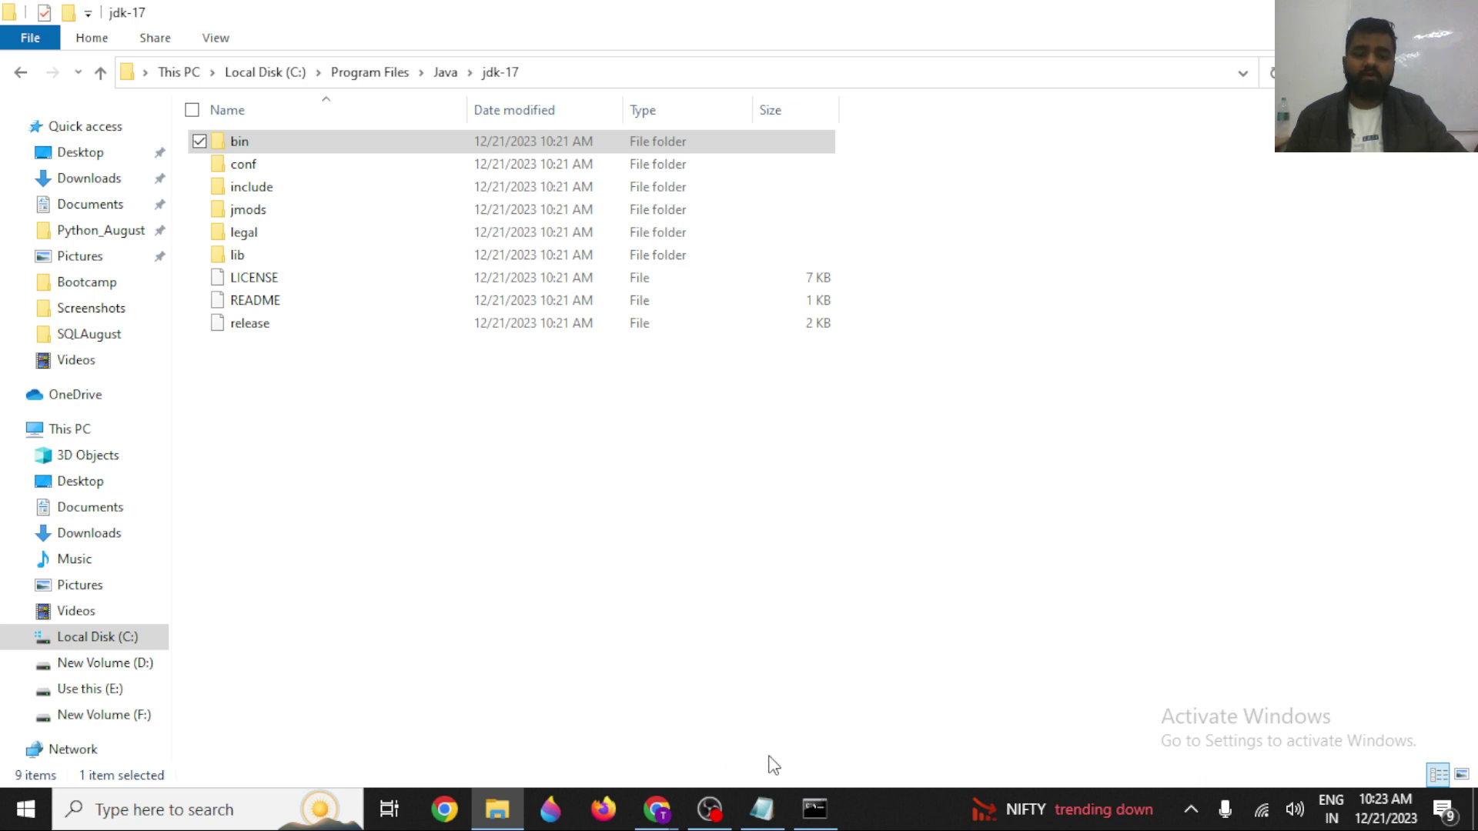
{"action": "left_click", "coordinate": [814, 809]}
Close the earlier Command Prompt and launch a fresh one from Start search.
{"action": "left_click", "coordinate": [1458, 9]}
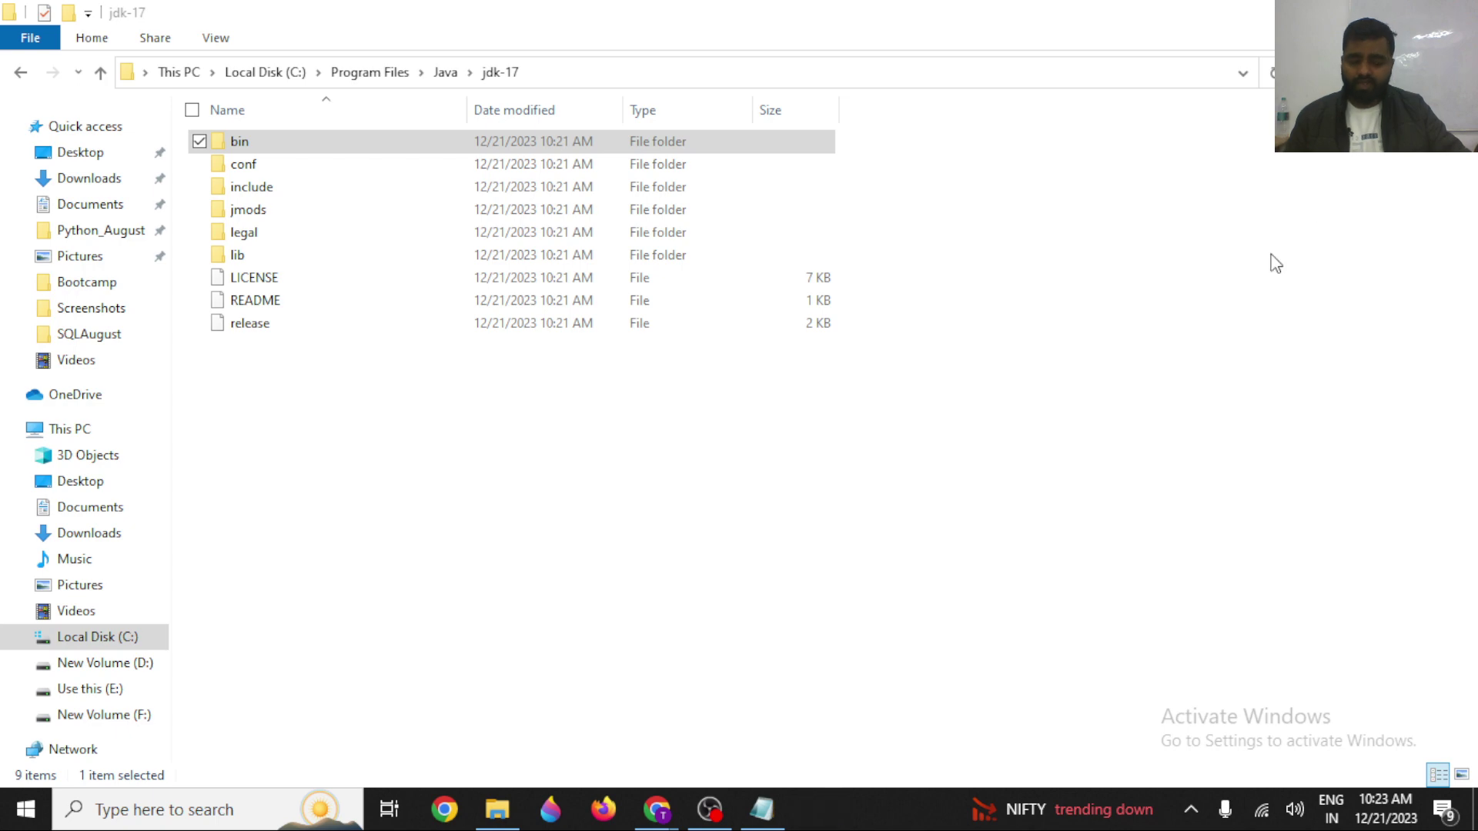
{"action": "key", "text": "super"}
{"action": "type", "text": "comm"}
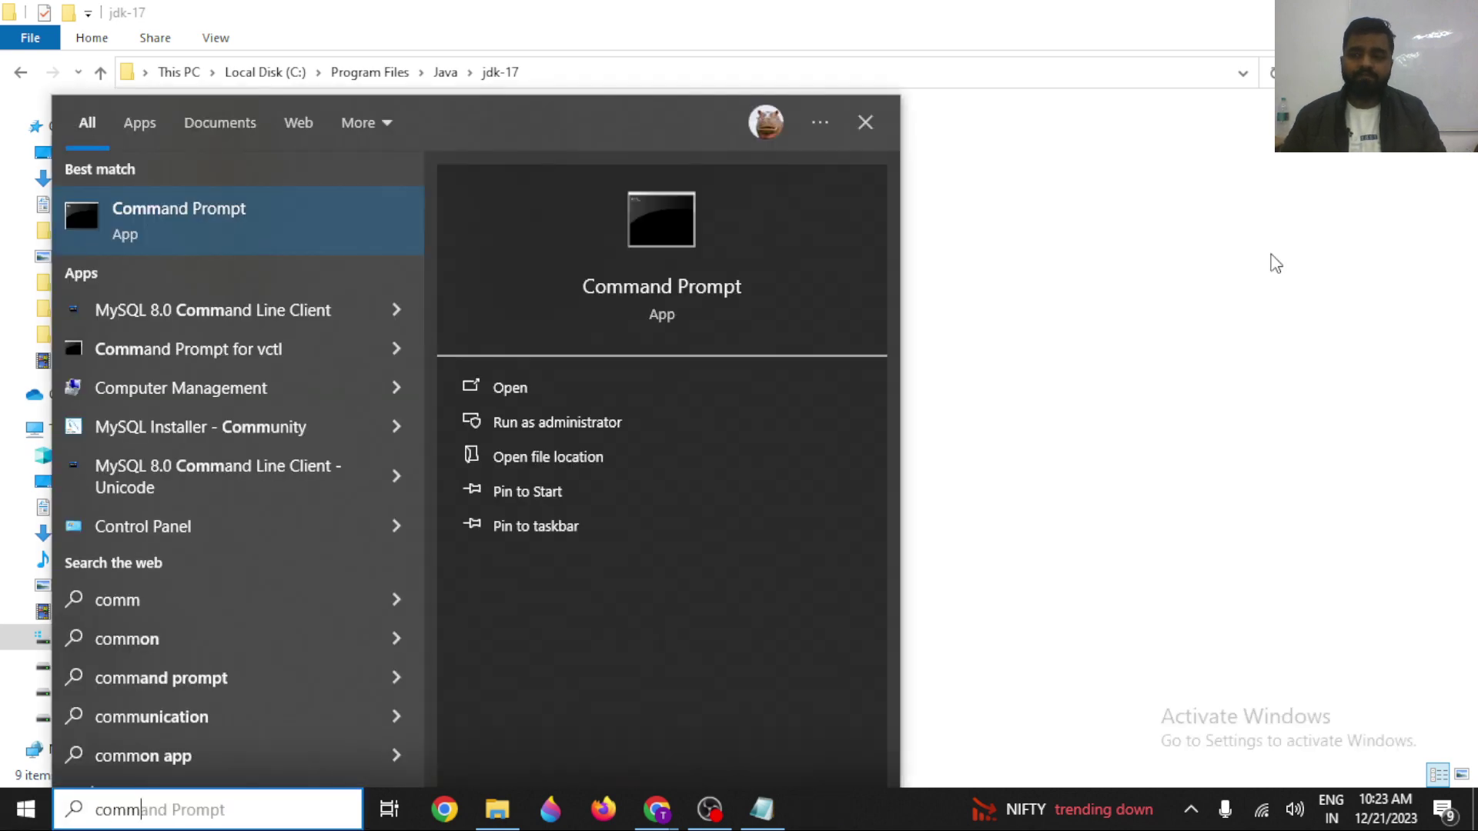
{"action": "key", "text": "Return"}
Run java -version, javac -version and echo %JAVA_HOME% to confirm 17.0.9 and C:\Program Files\Java\jdk-17.
{"action": "type", "text": "jav"}
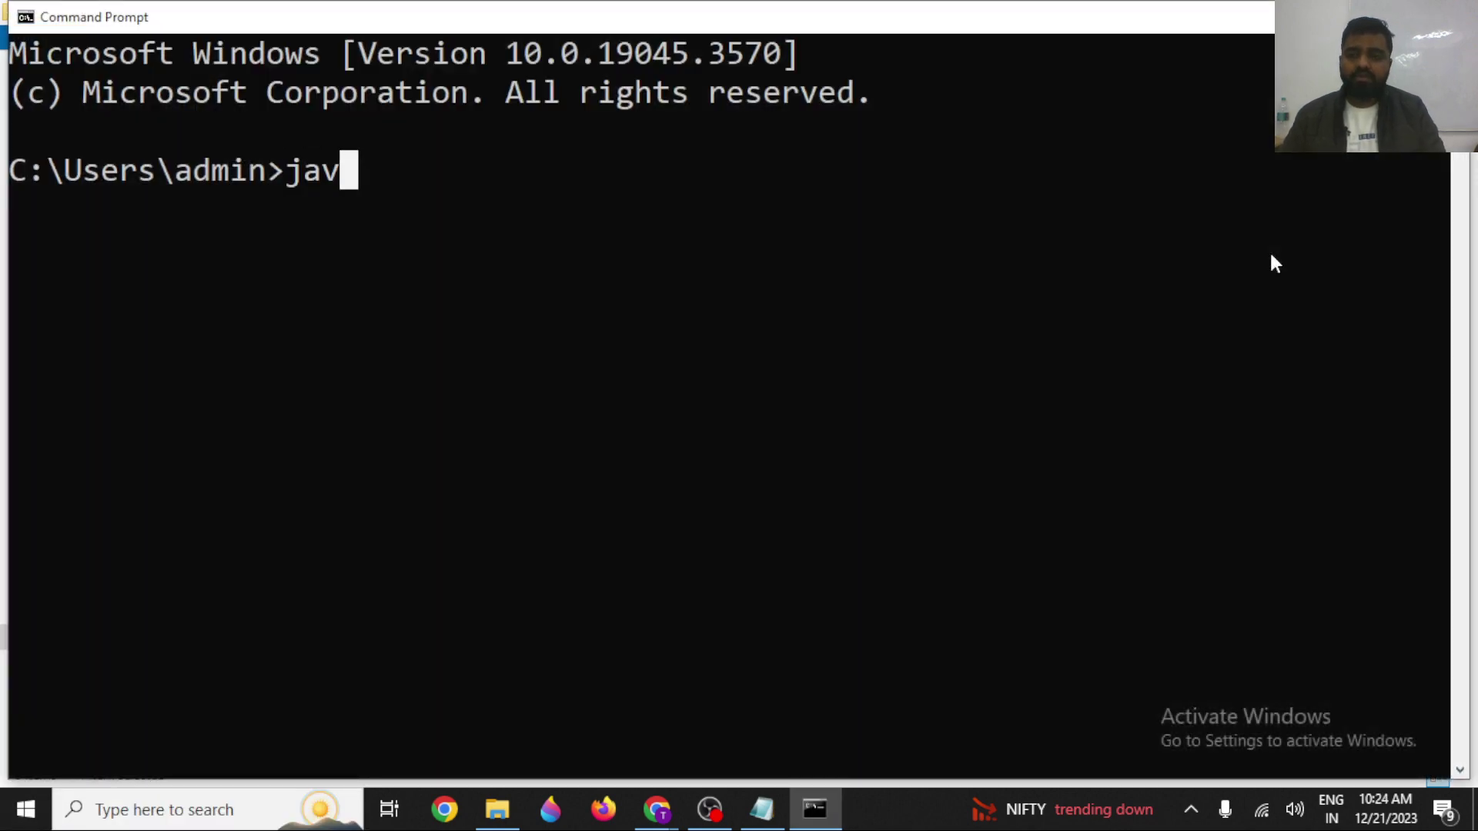
{"action": "type", "text": "a -version"}
{"action": "key", "text": "Return"}
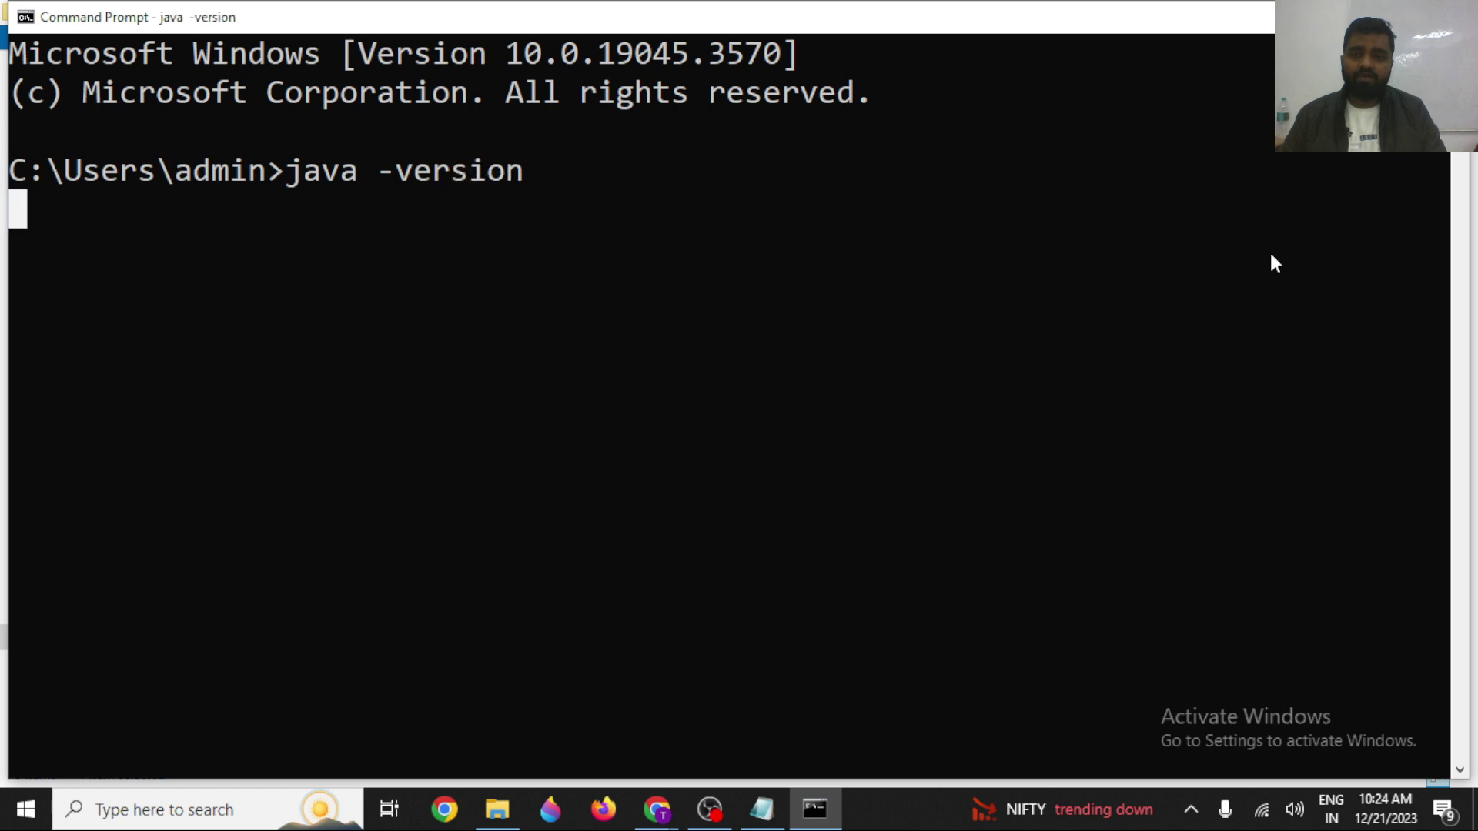
{"action": "type", "text": "java"}
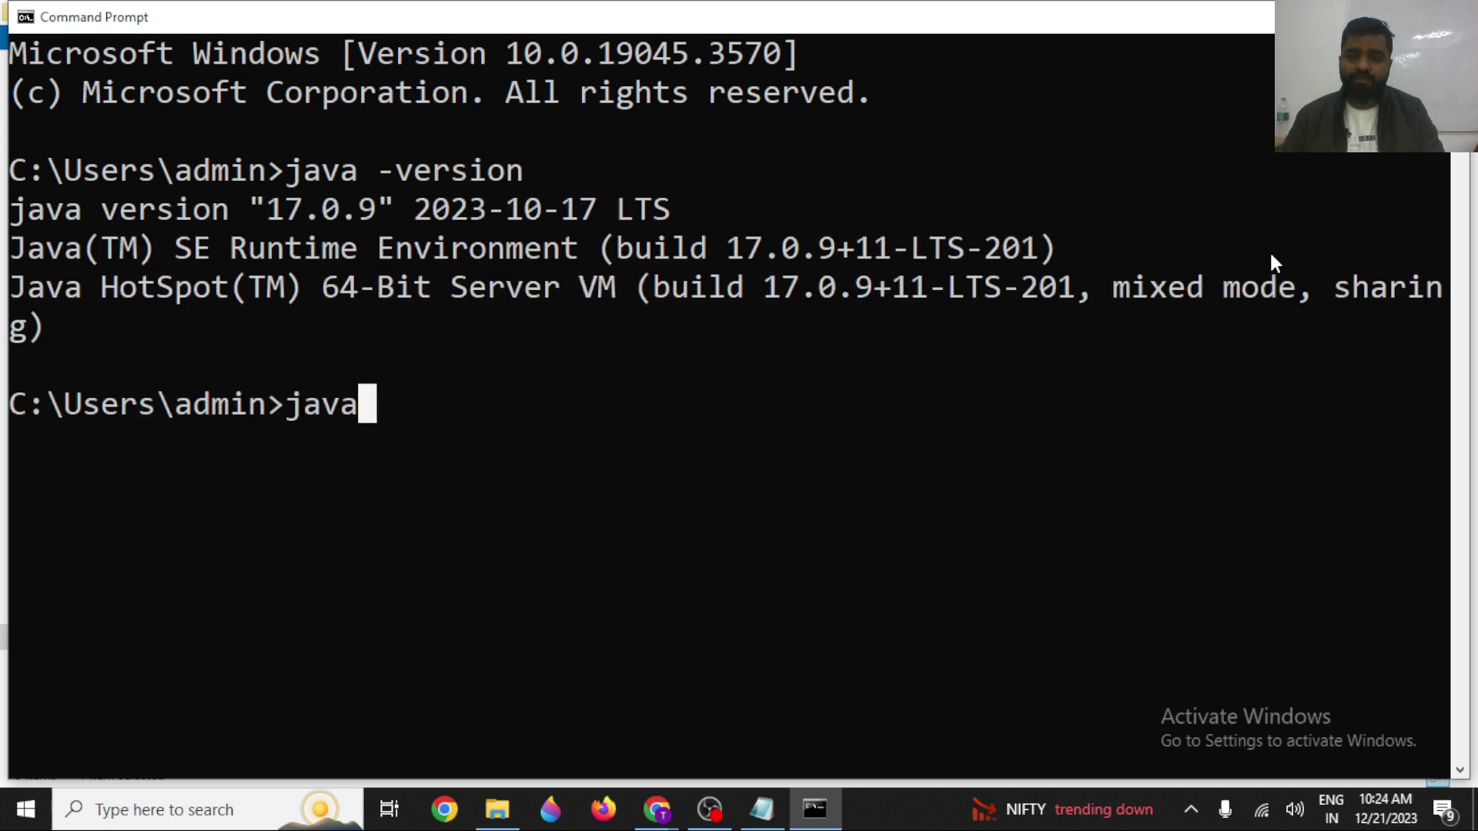
{"action": "type", "text": "c -version"}
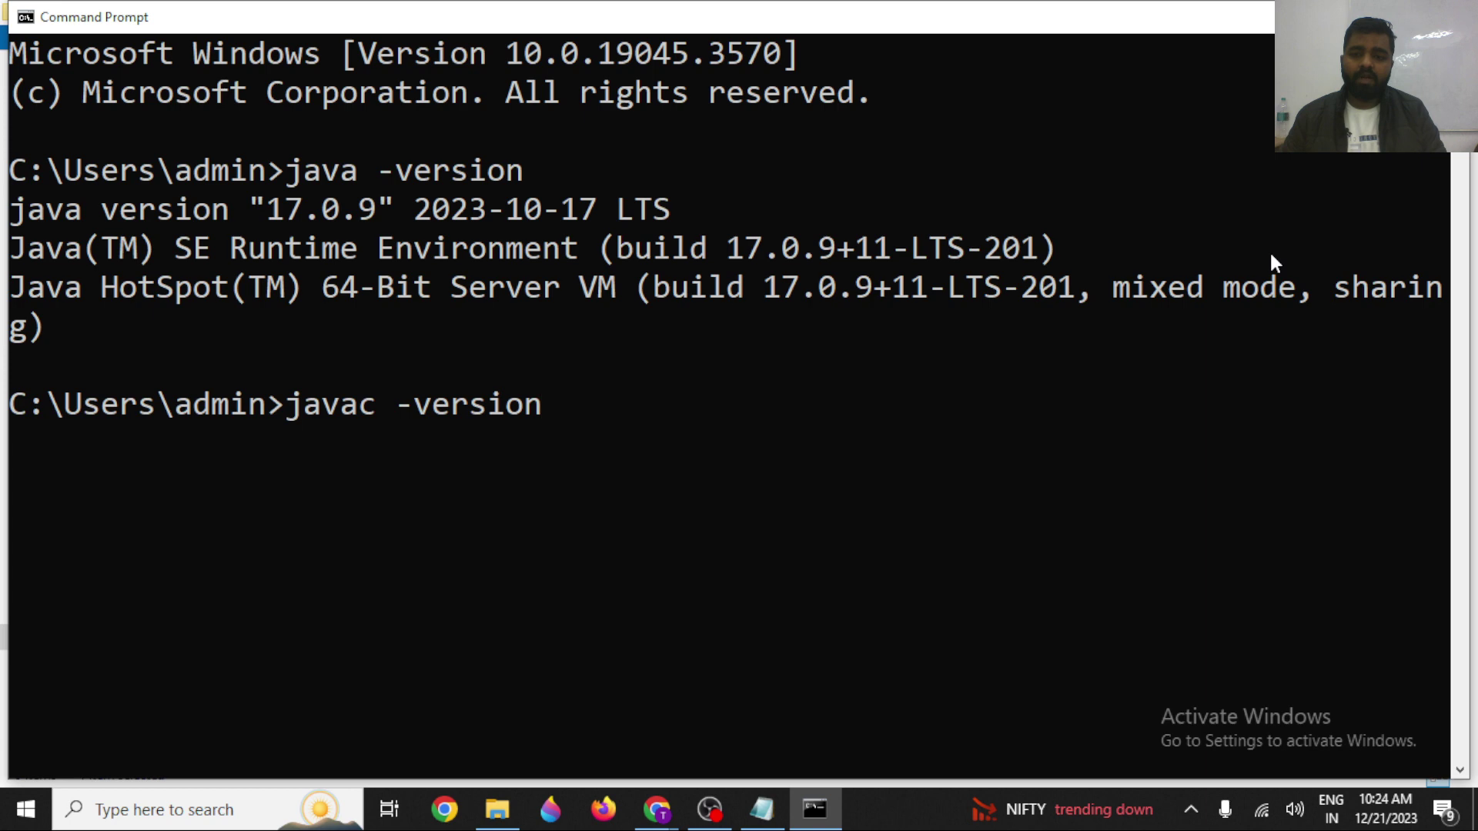
{"action": "key", "text": "Return"}
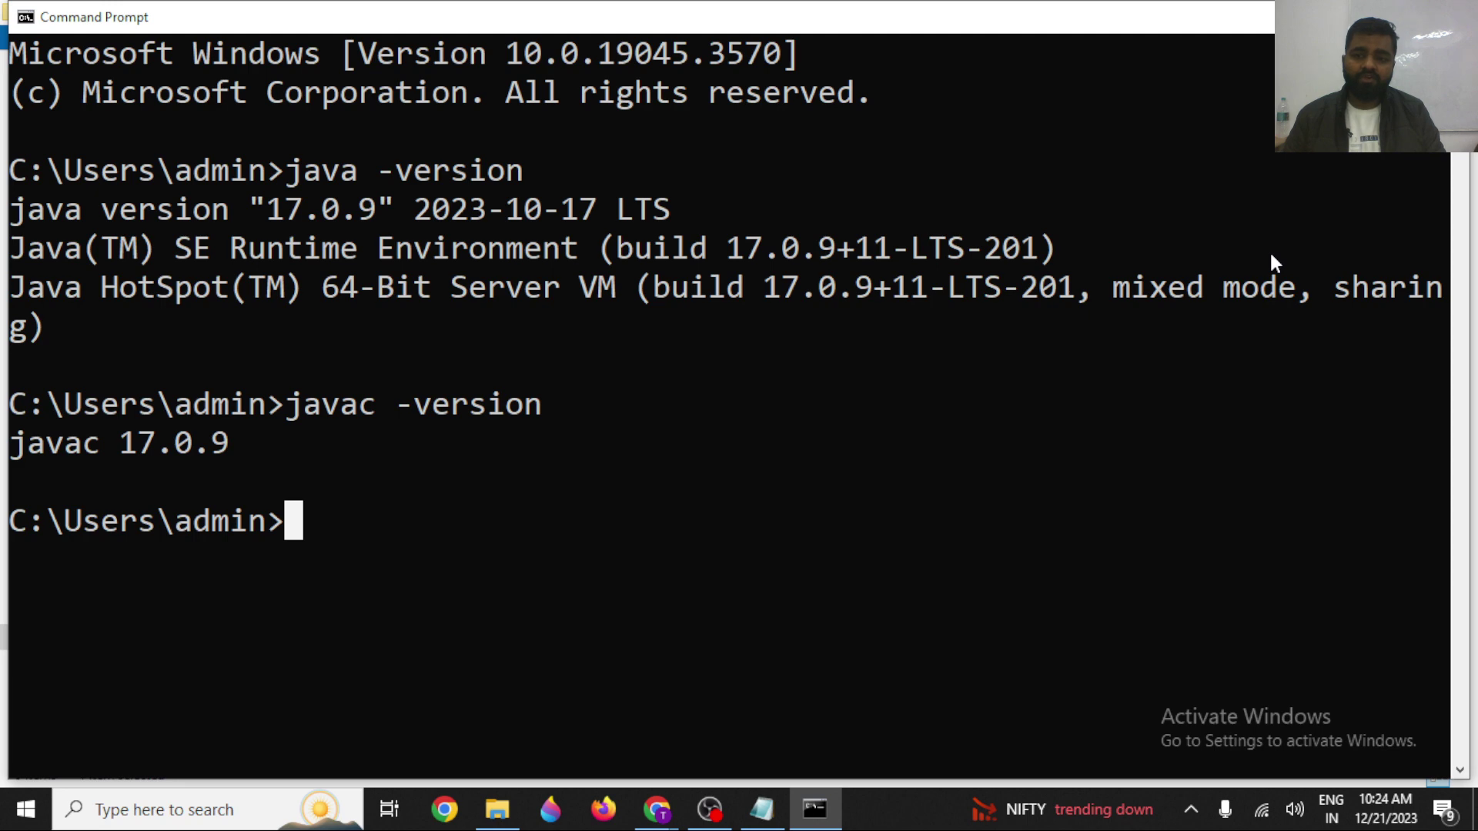
{"action": "type", "text": "echo  "}
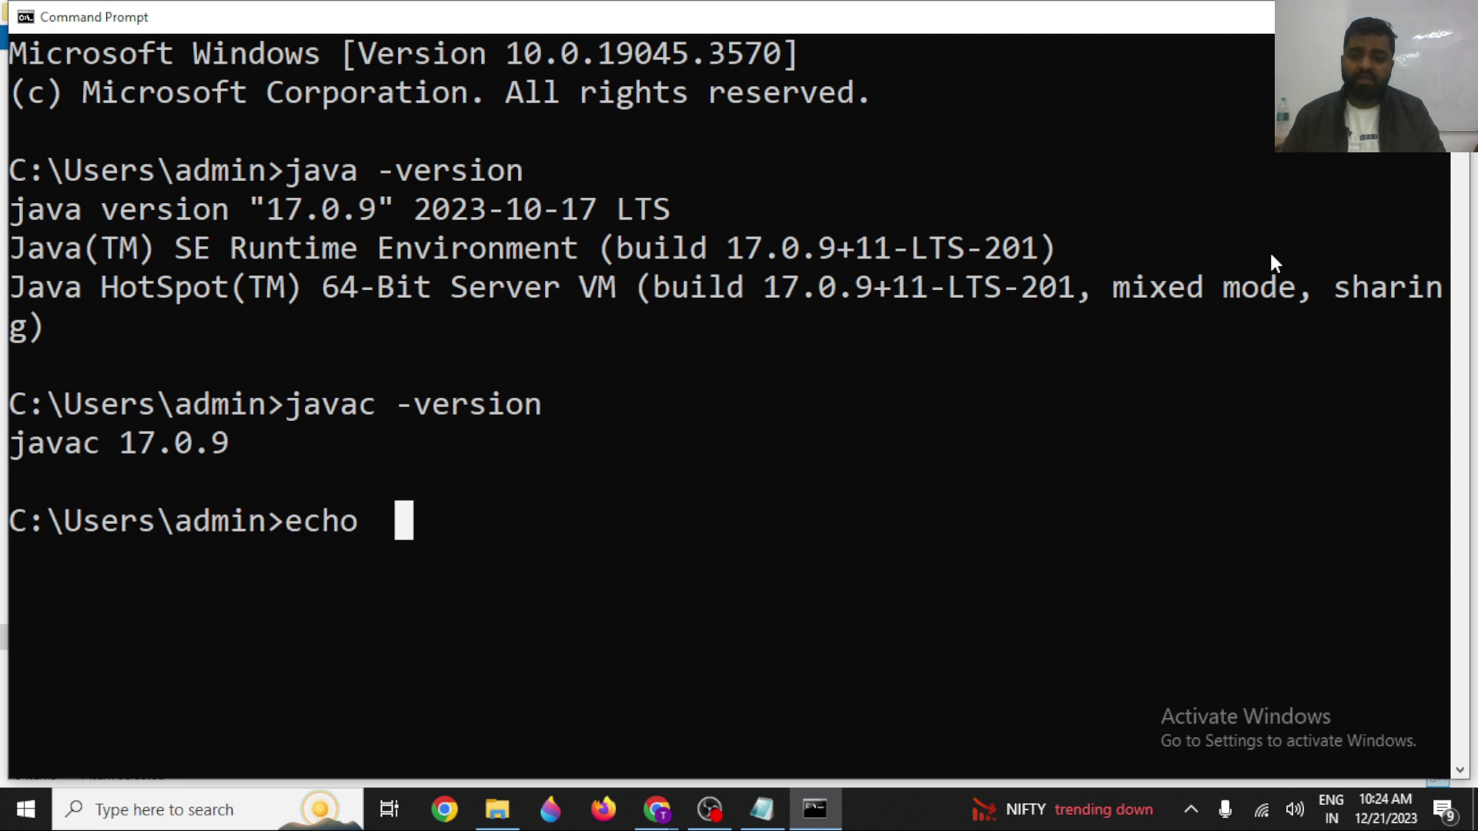
{"action": "type", "text": "%JAVA_HOME"}
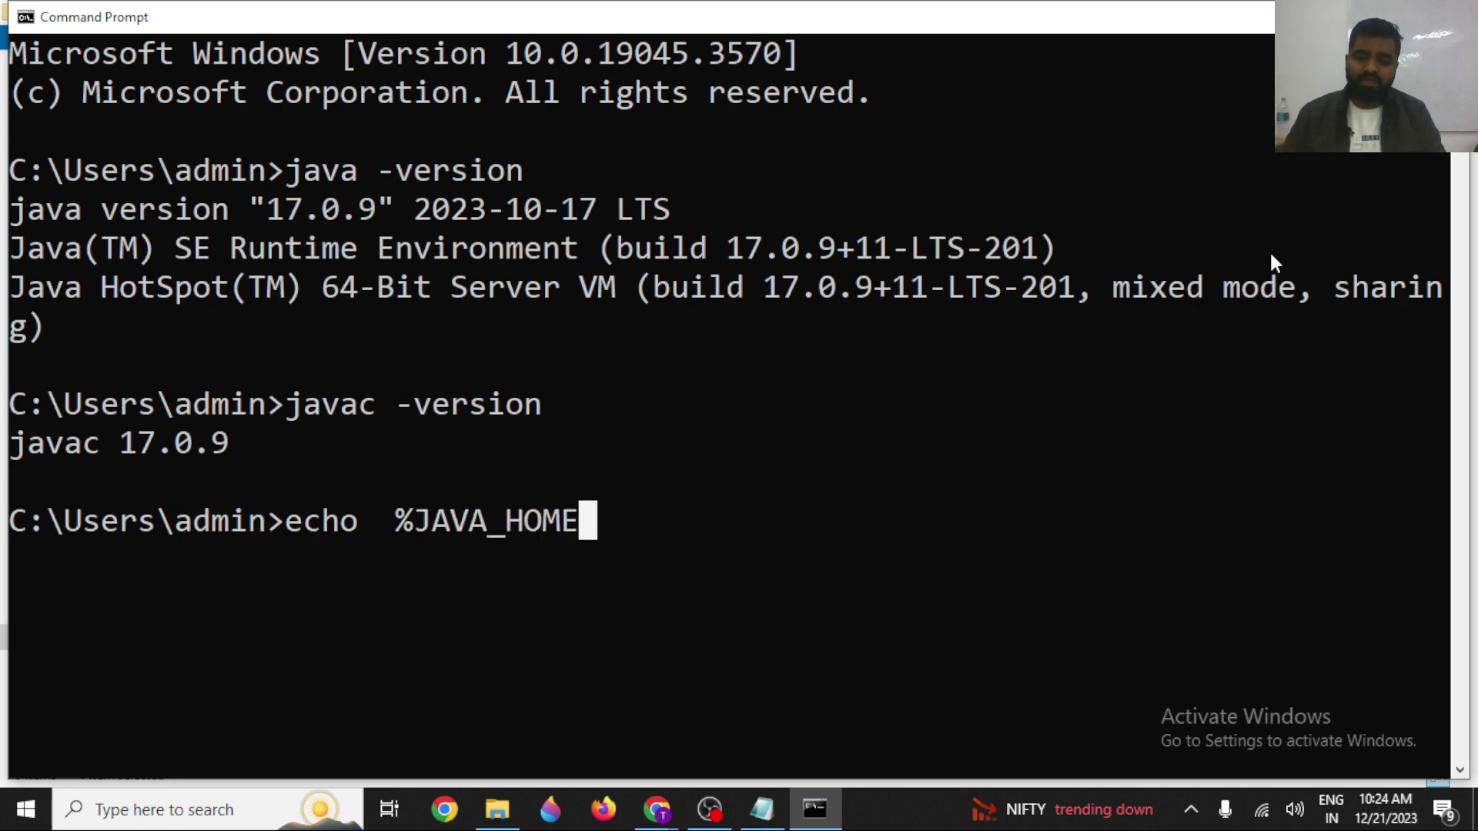
{"action": "type", "text": "%"}
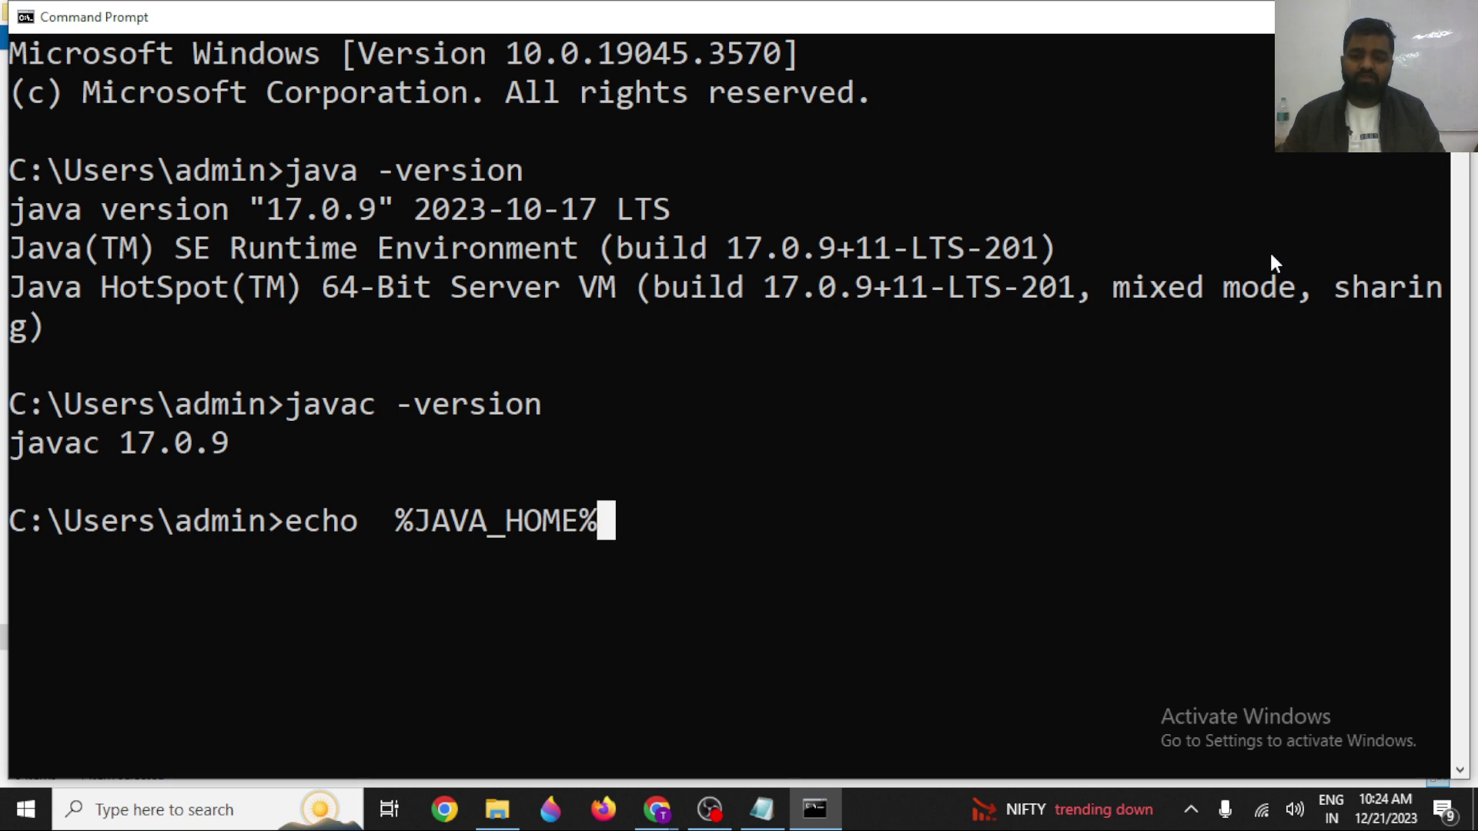
{"action": "key", "text": "Return"}
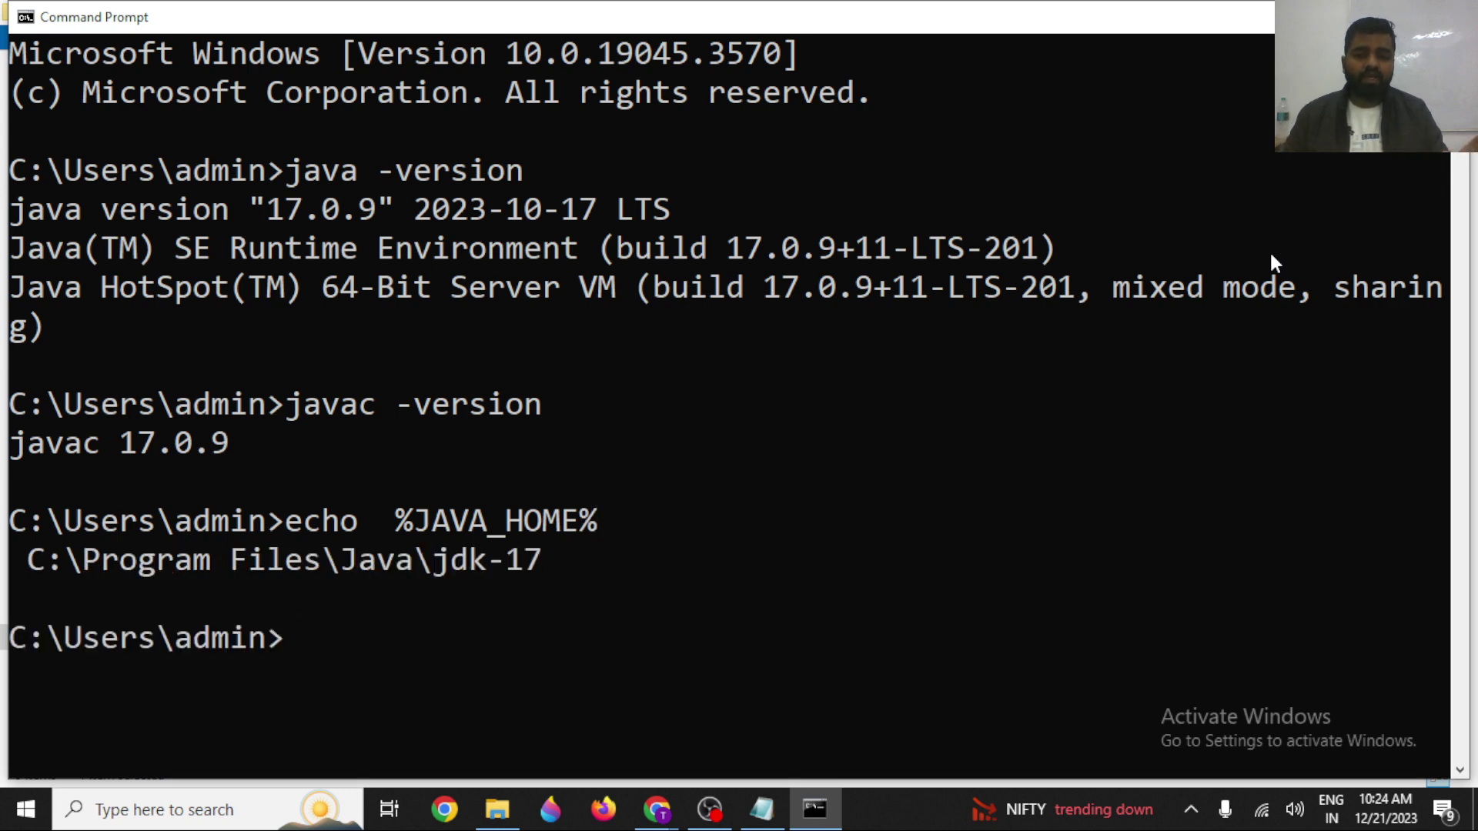